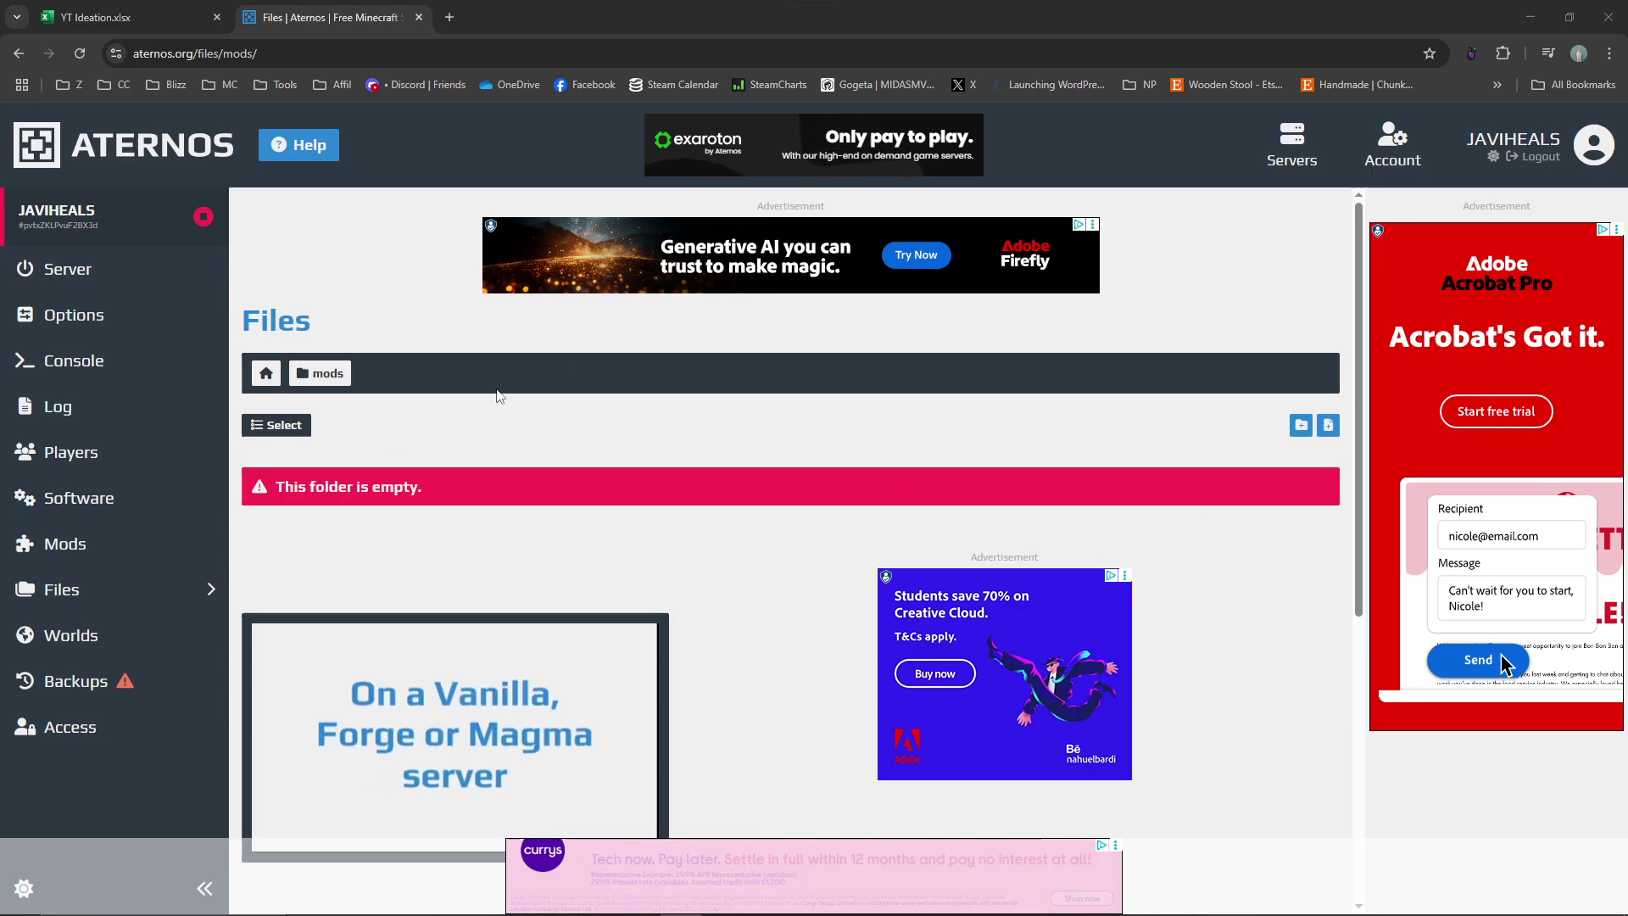
# From the server overview, open the software choices and scroll to the currently selected Forge tile
pyautogui.click(65, 274)
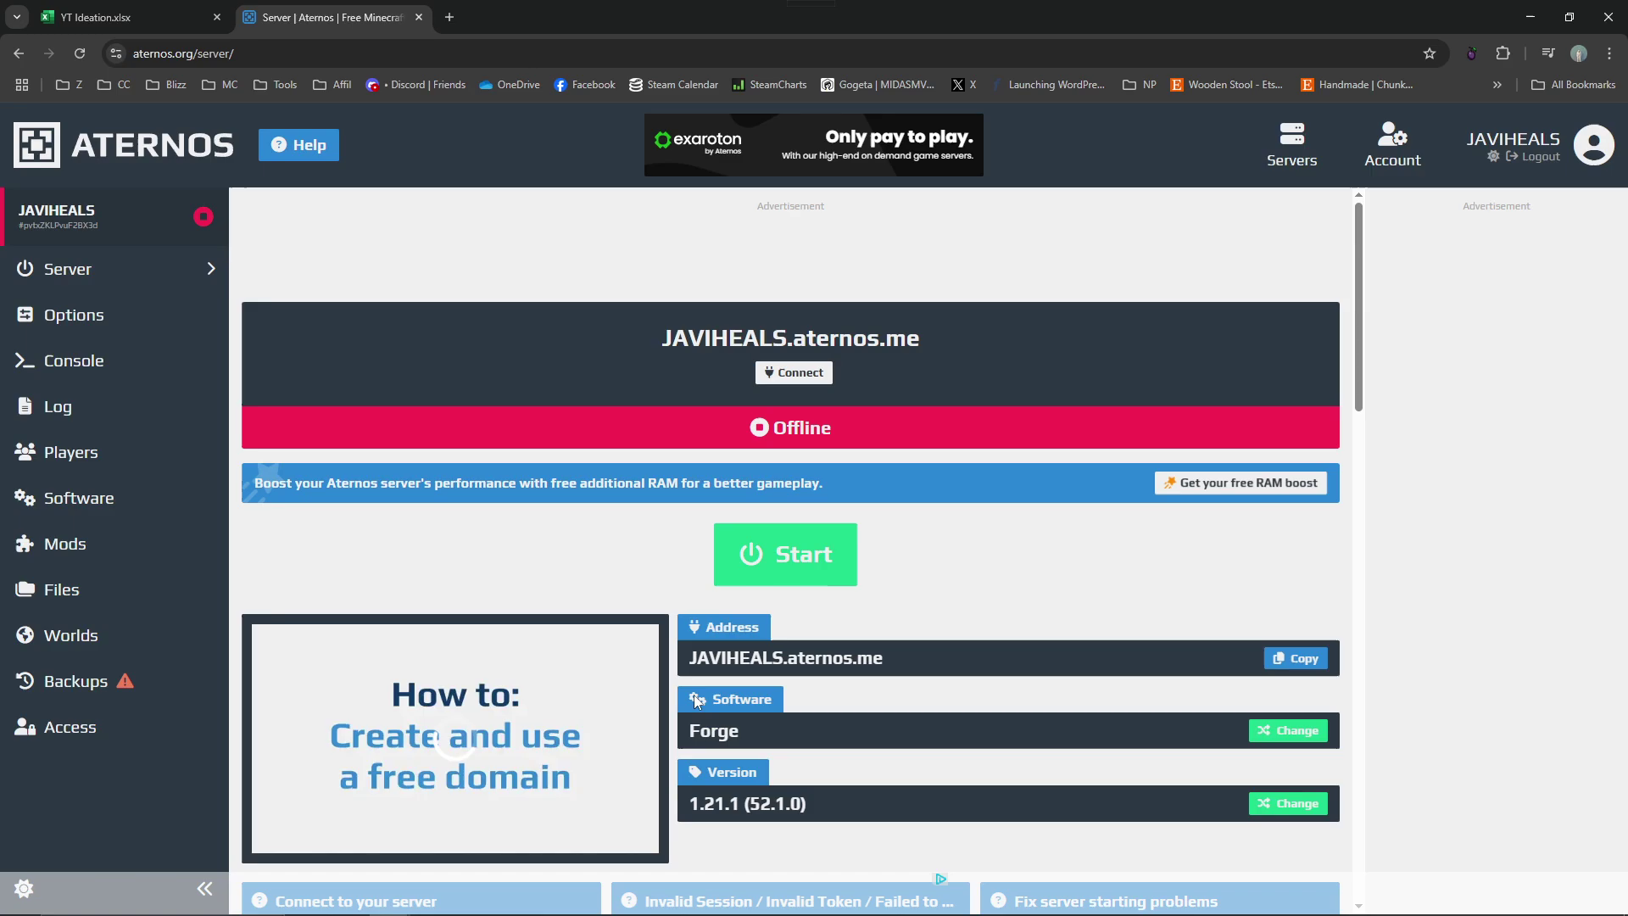
pyautogui.click(1288, 730)
pyautogui.scroll(-3, 523, 476)
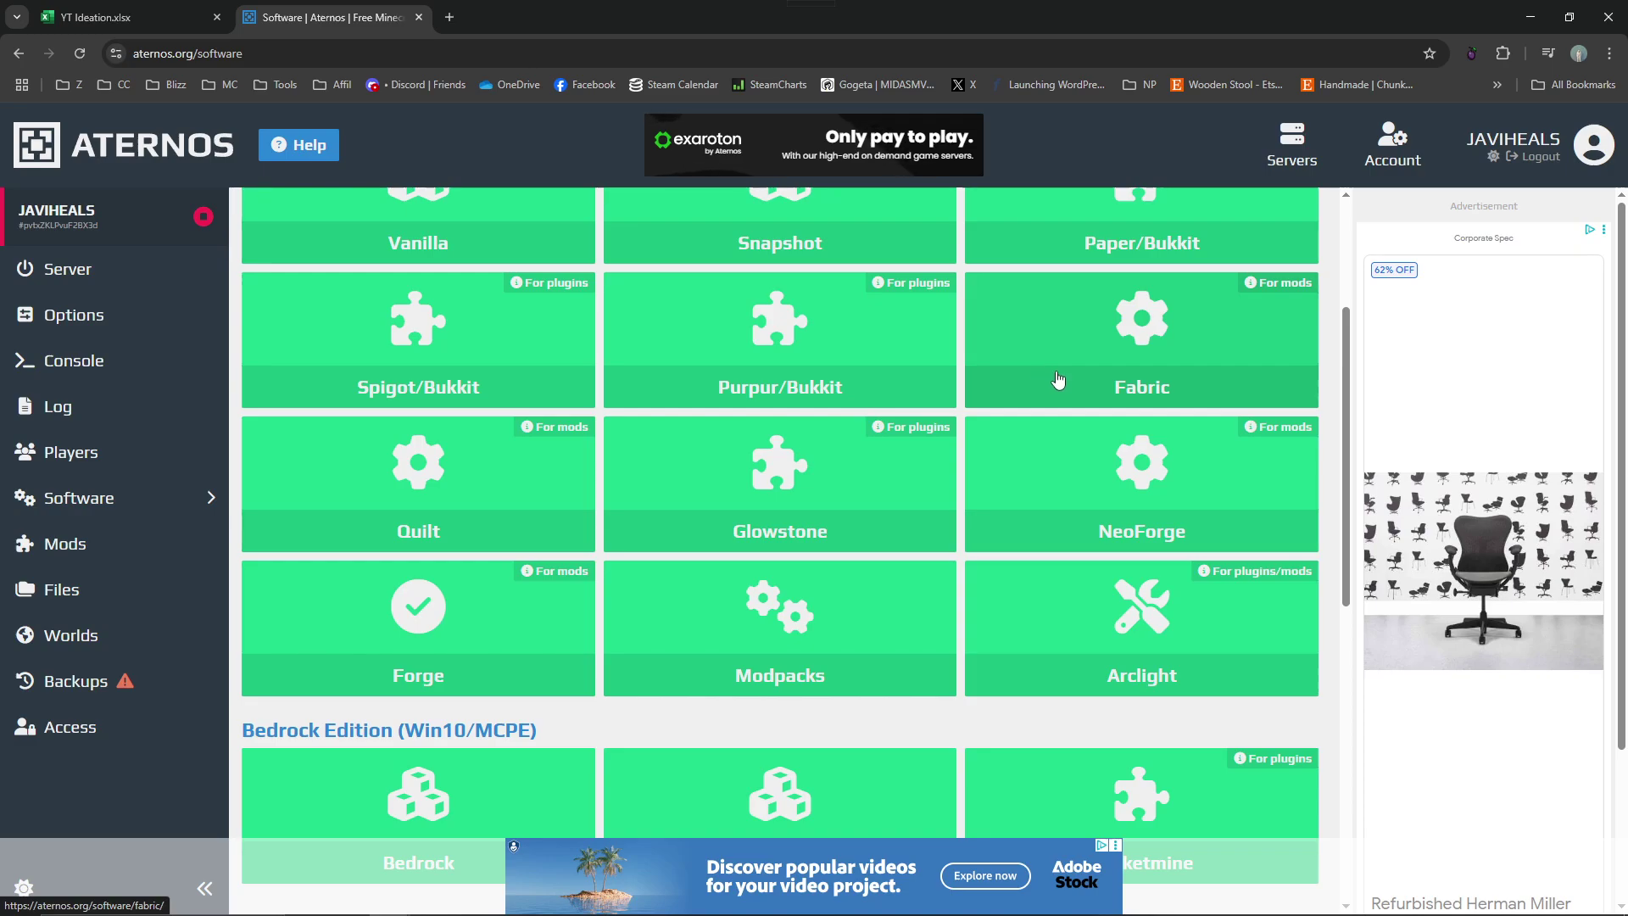
# Select Forge and open the details of version 1.21.1 (52.1.0)
pyautogui.click(471, 617)
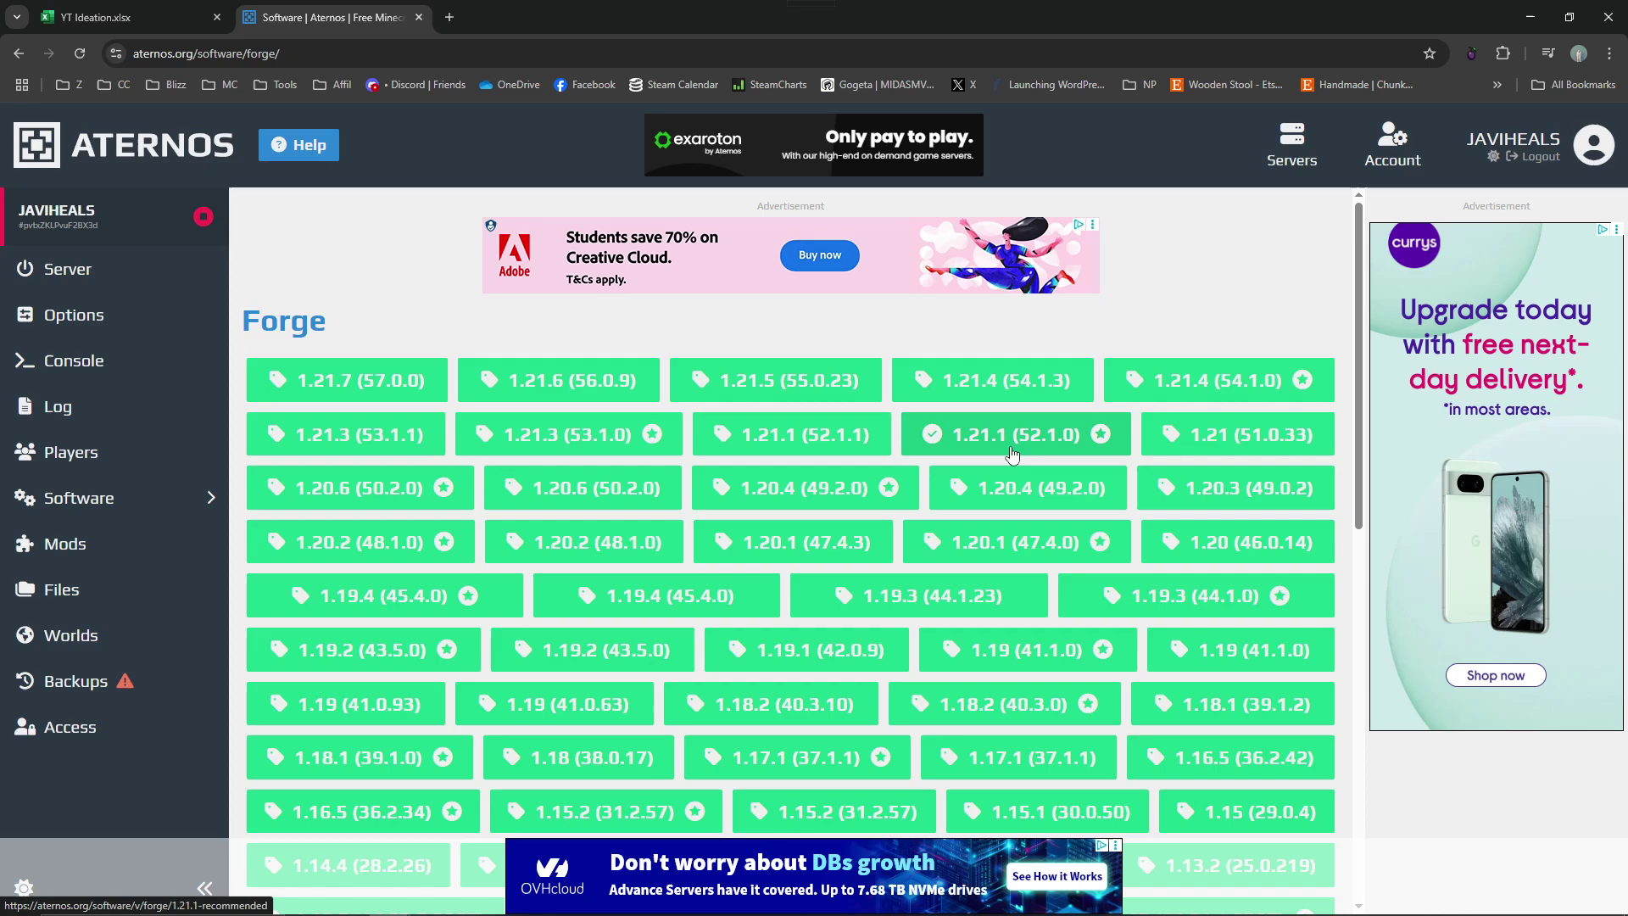
pyautogui.click(1060, 442)
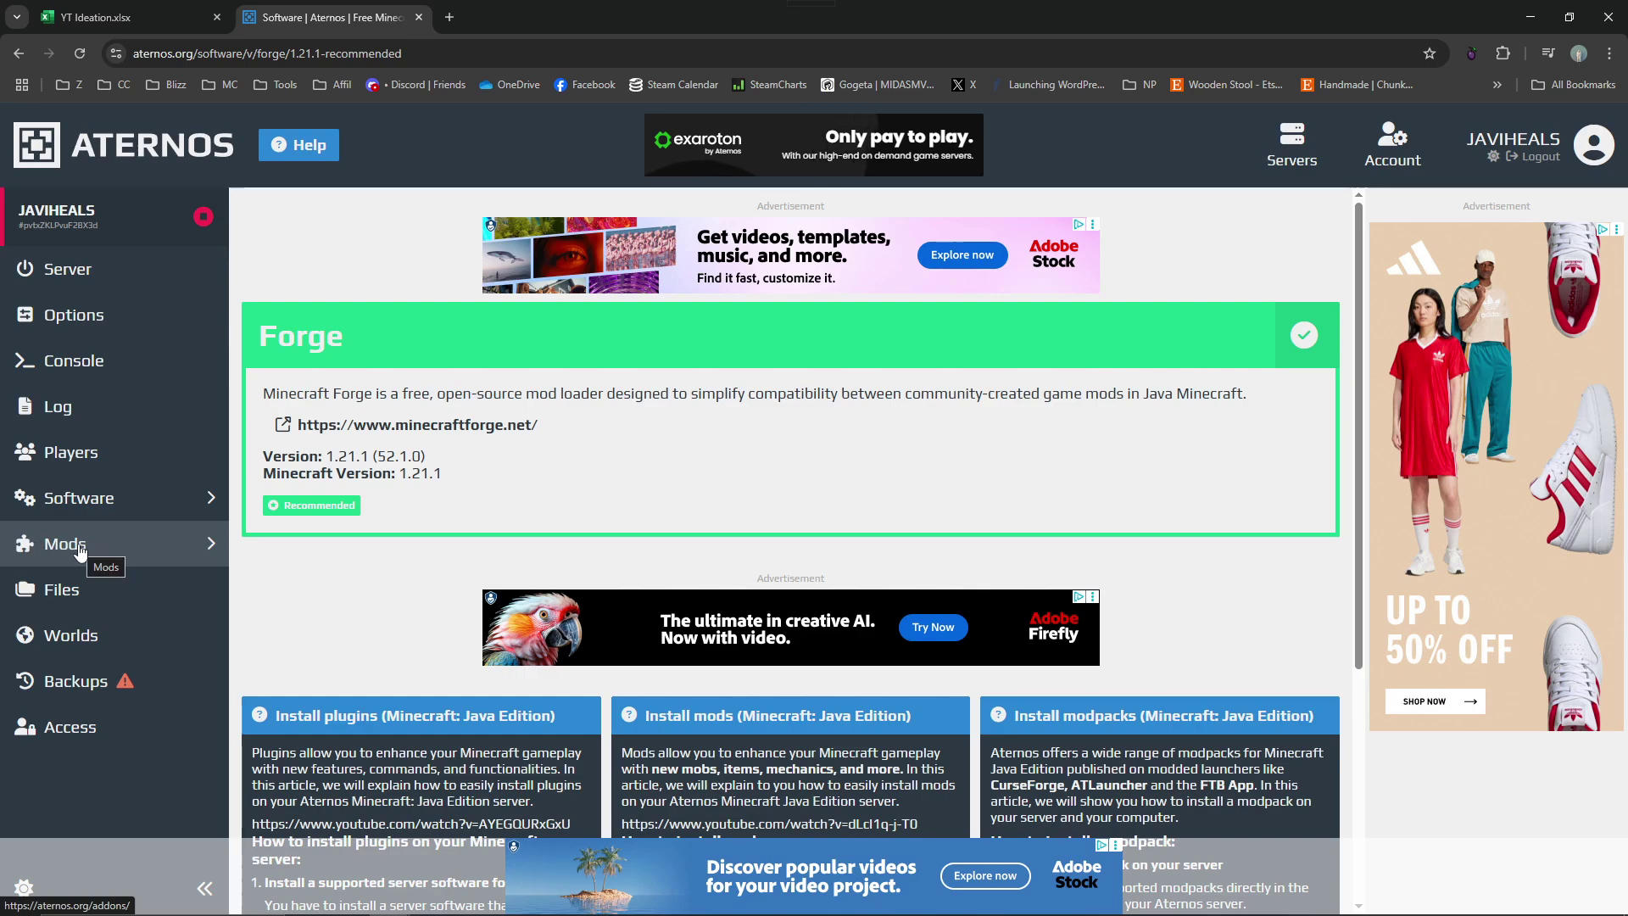
# Install waystones-forge-1.21.1-21.1.19.jar from the Waystones mod page
pyautogui.click(79, 547)
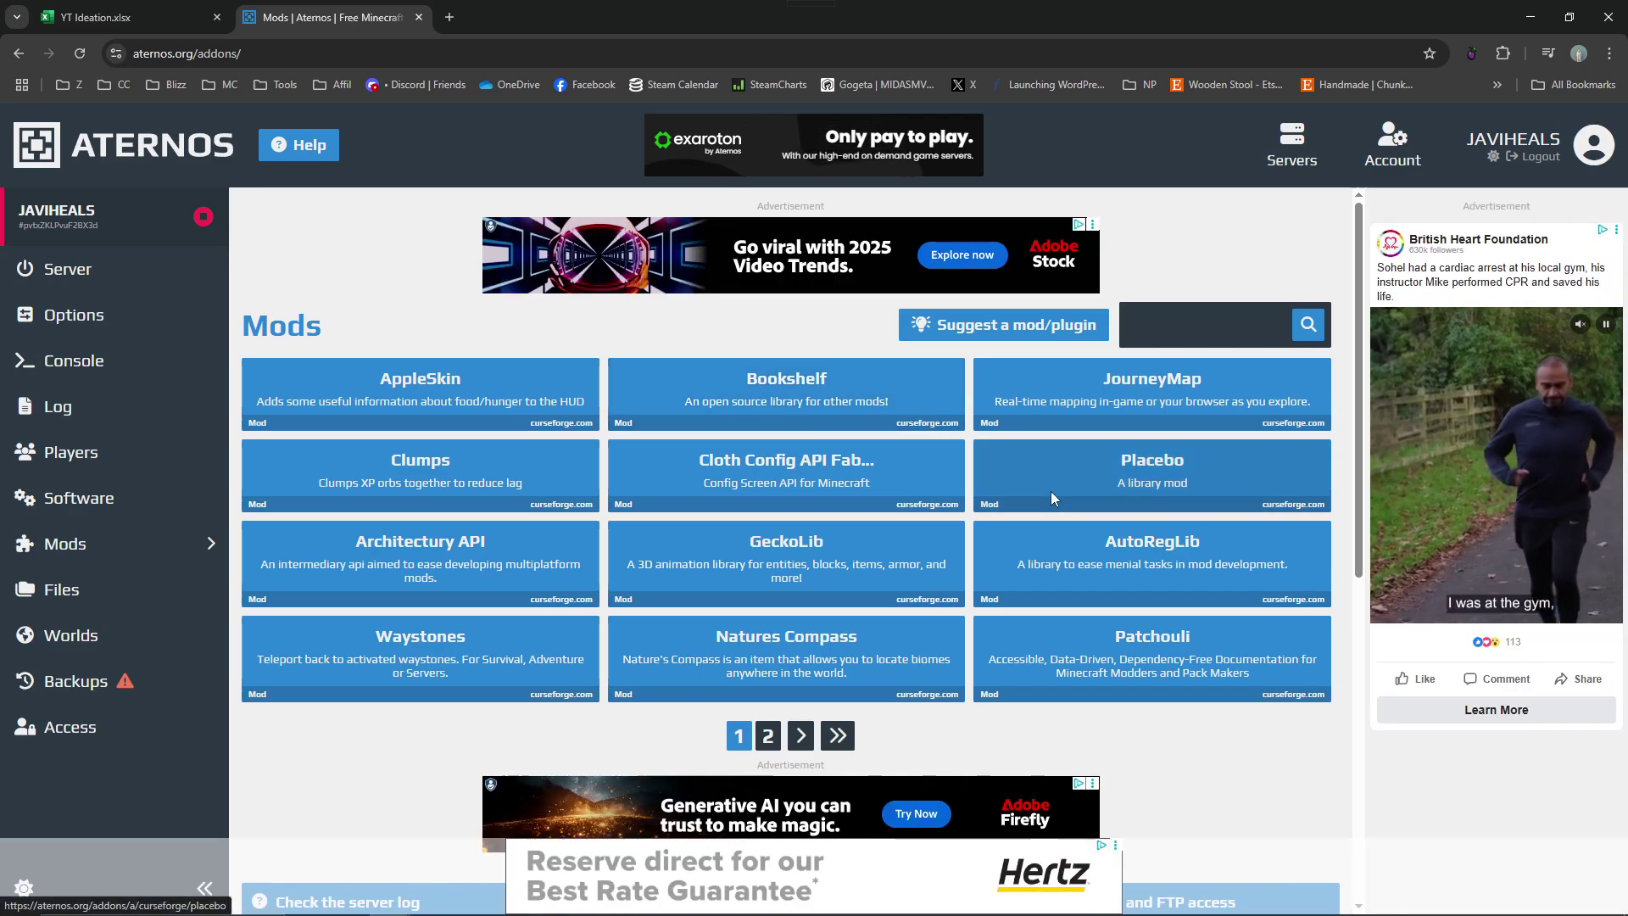
pyautogui.click(401, 664)
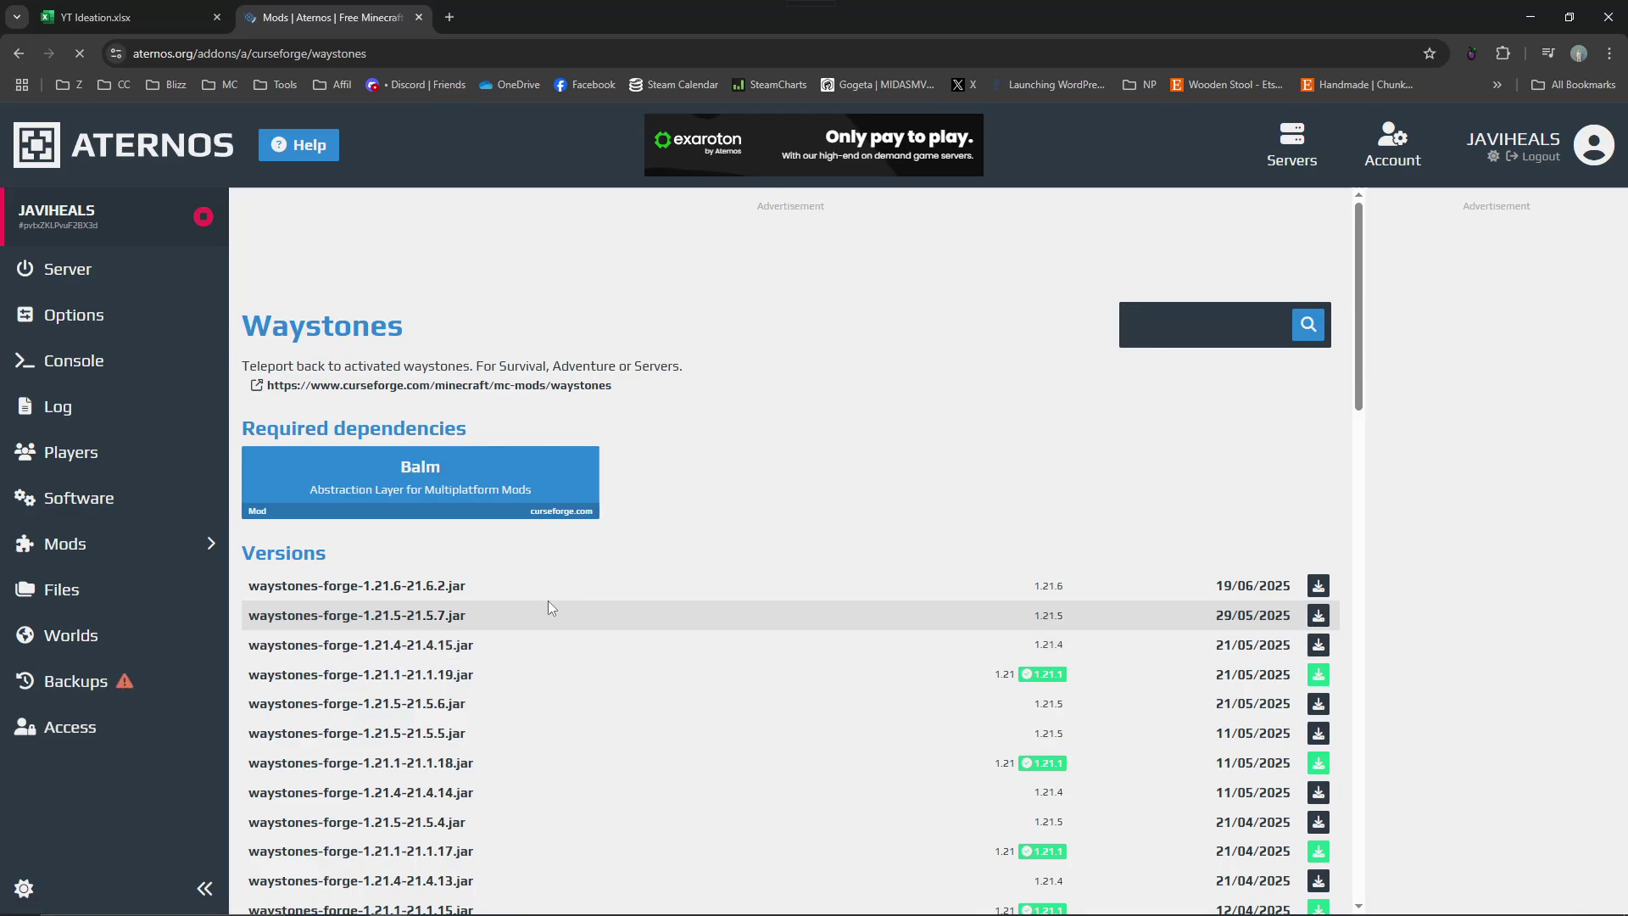
pyautogui.scroll(-6, 763, 576)
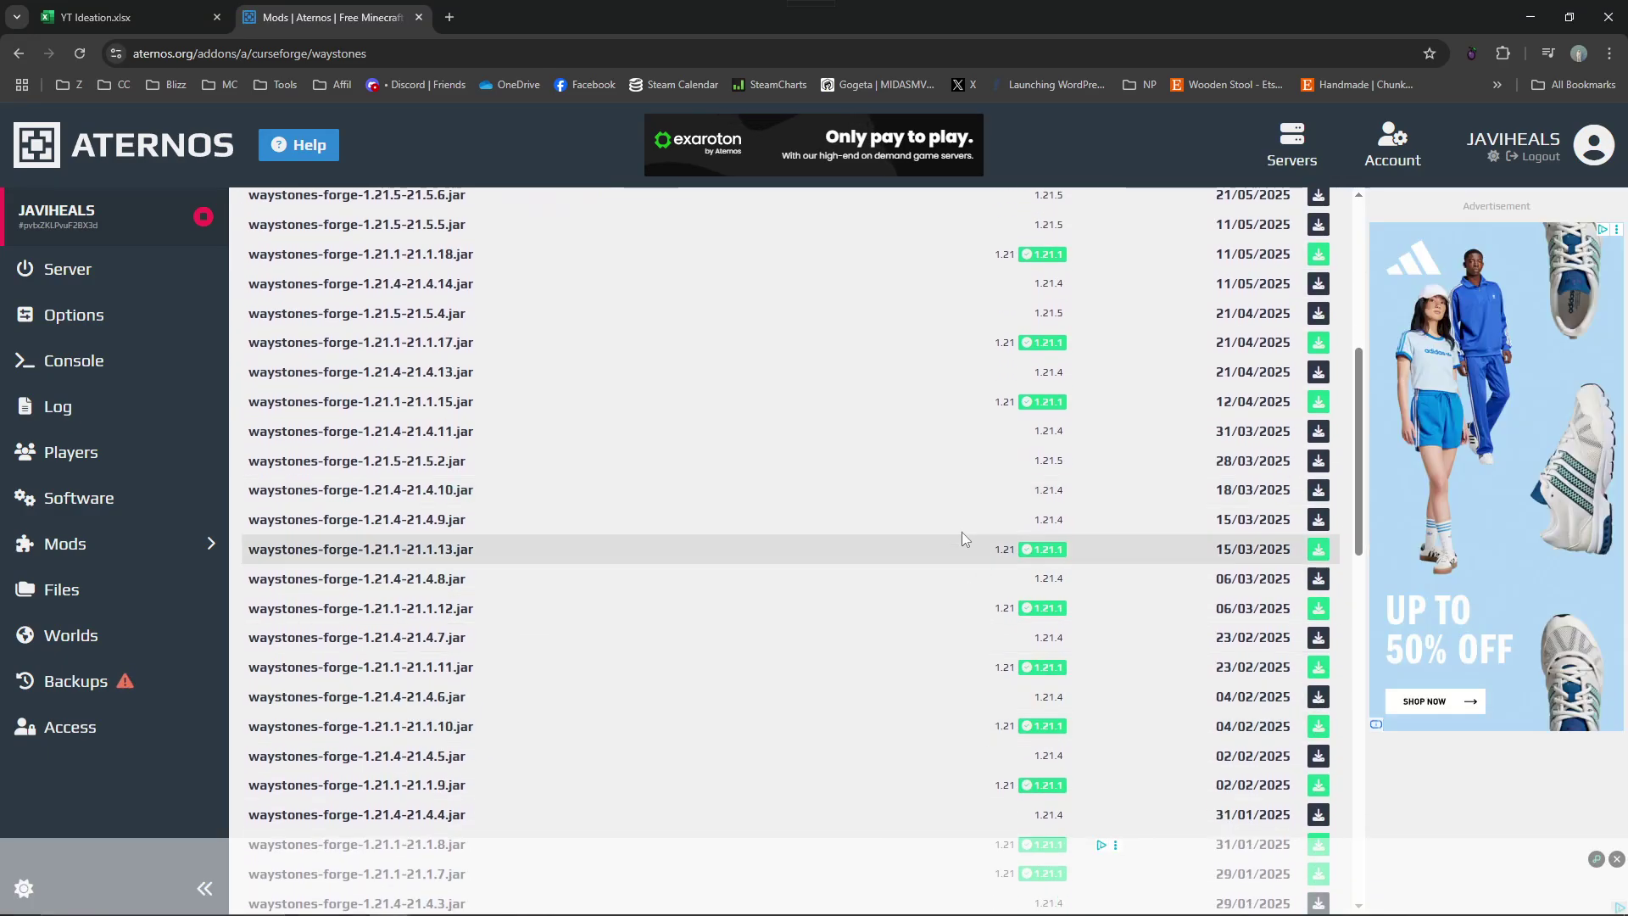
pyautogui.scroll(4, 876, 690)
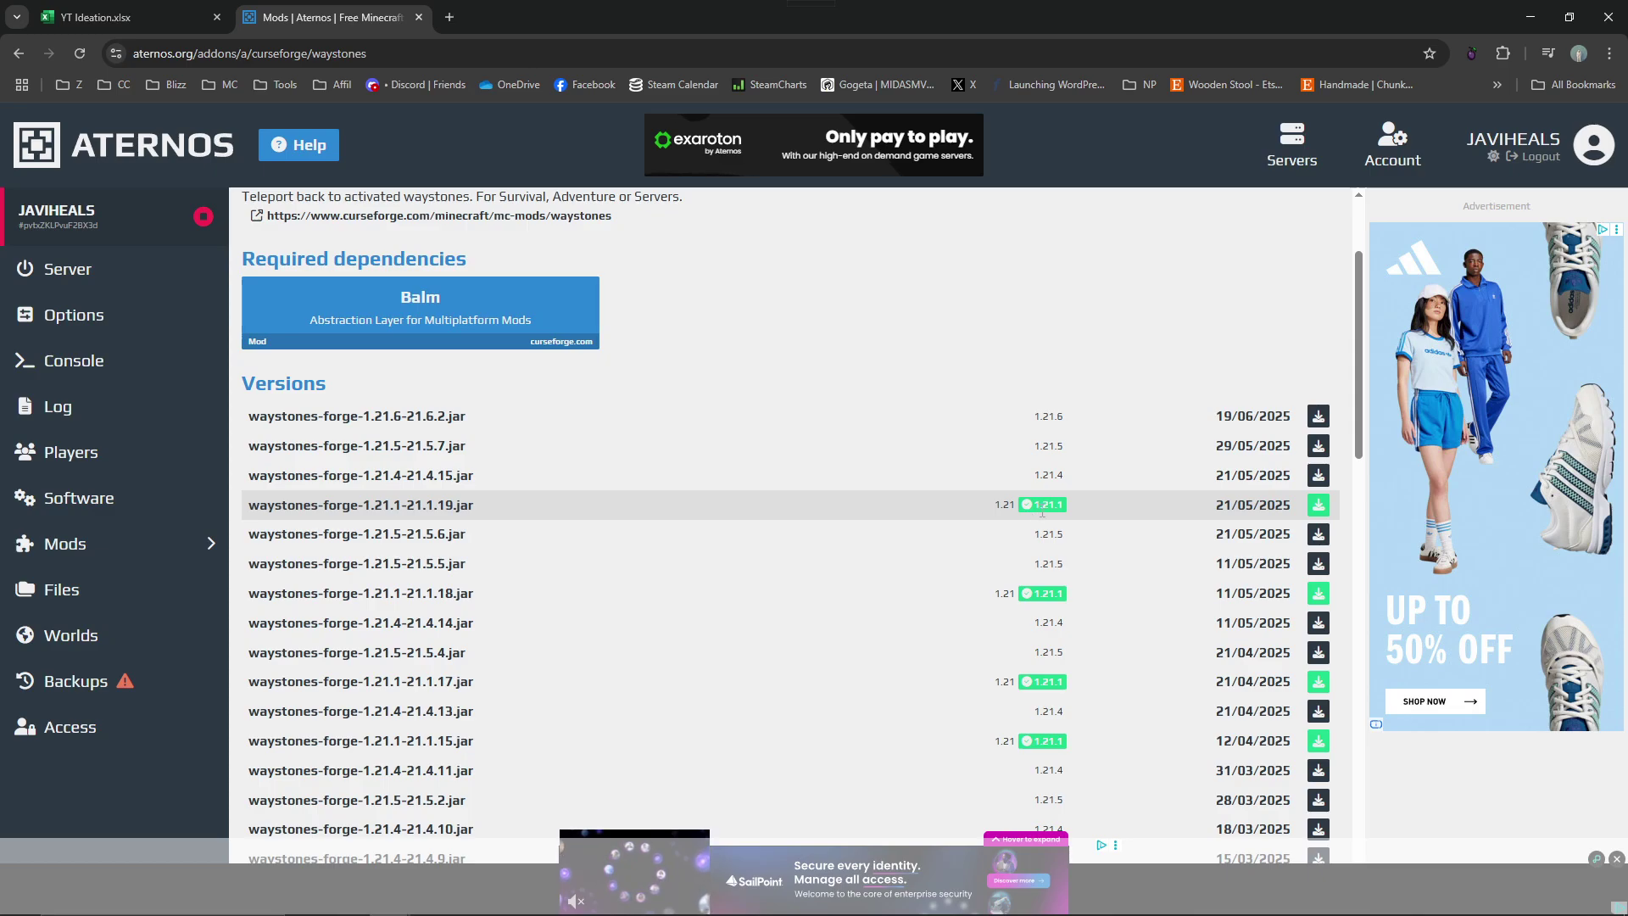
pyautogui.click(1317, 508)
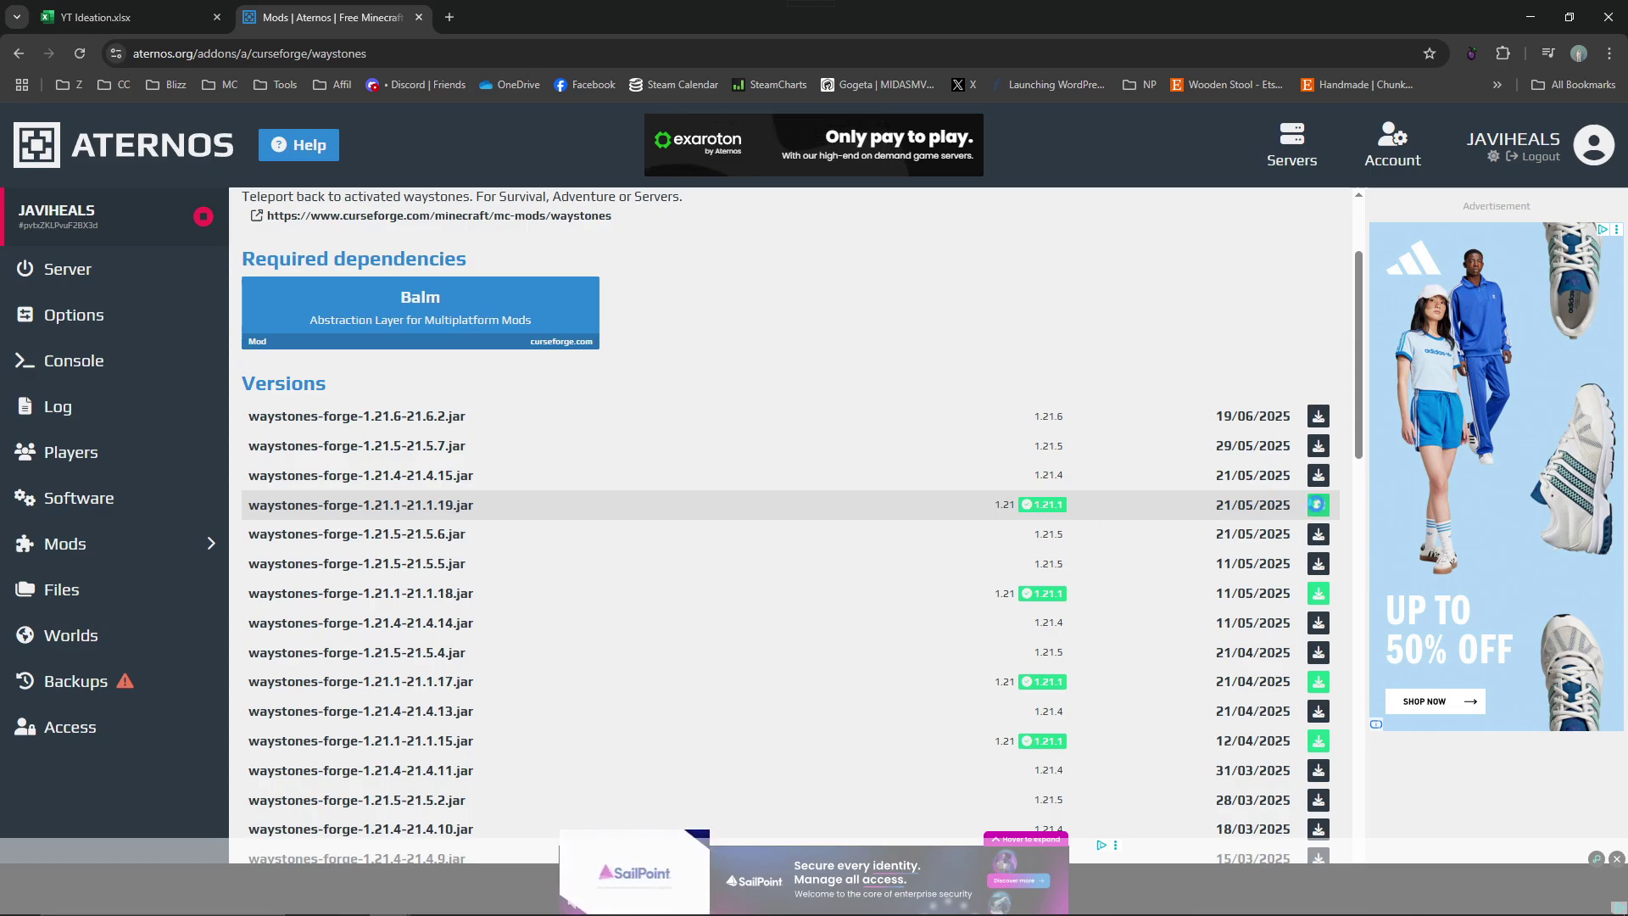
# Review the Required dependencies section, which lists Balm
pyautogui.scroll(2, 1328, 519)
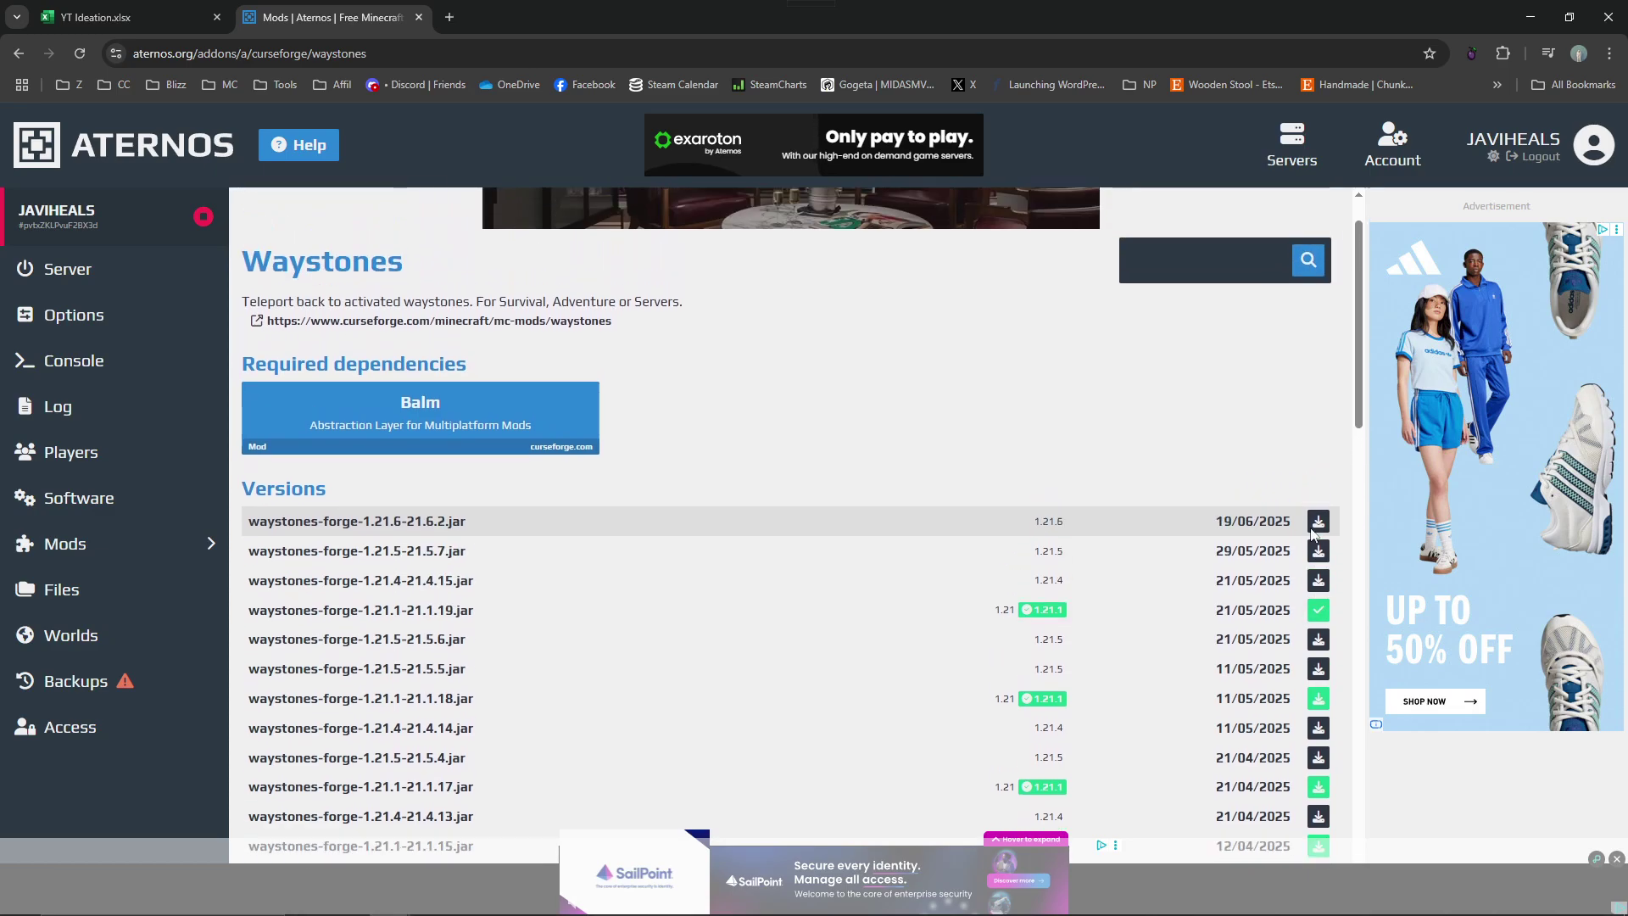
pyautogui.doubleClick(375, 427)
pyautogui.click(376, 427)
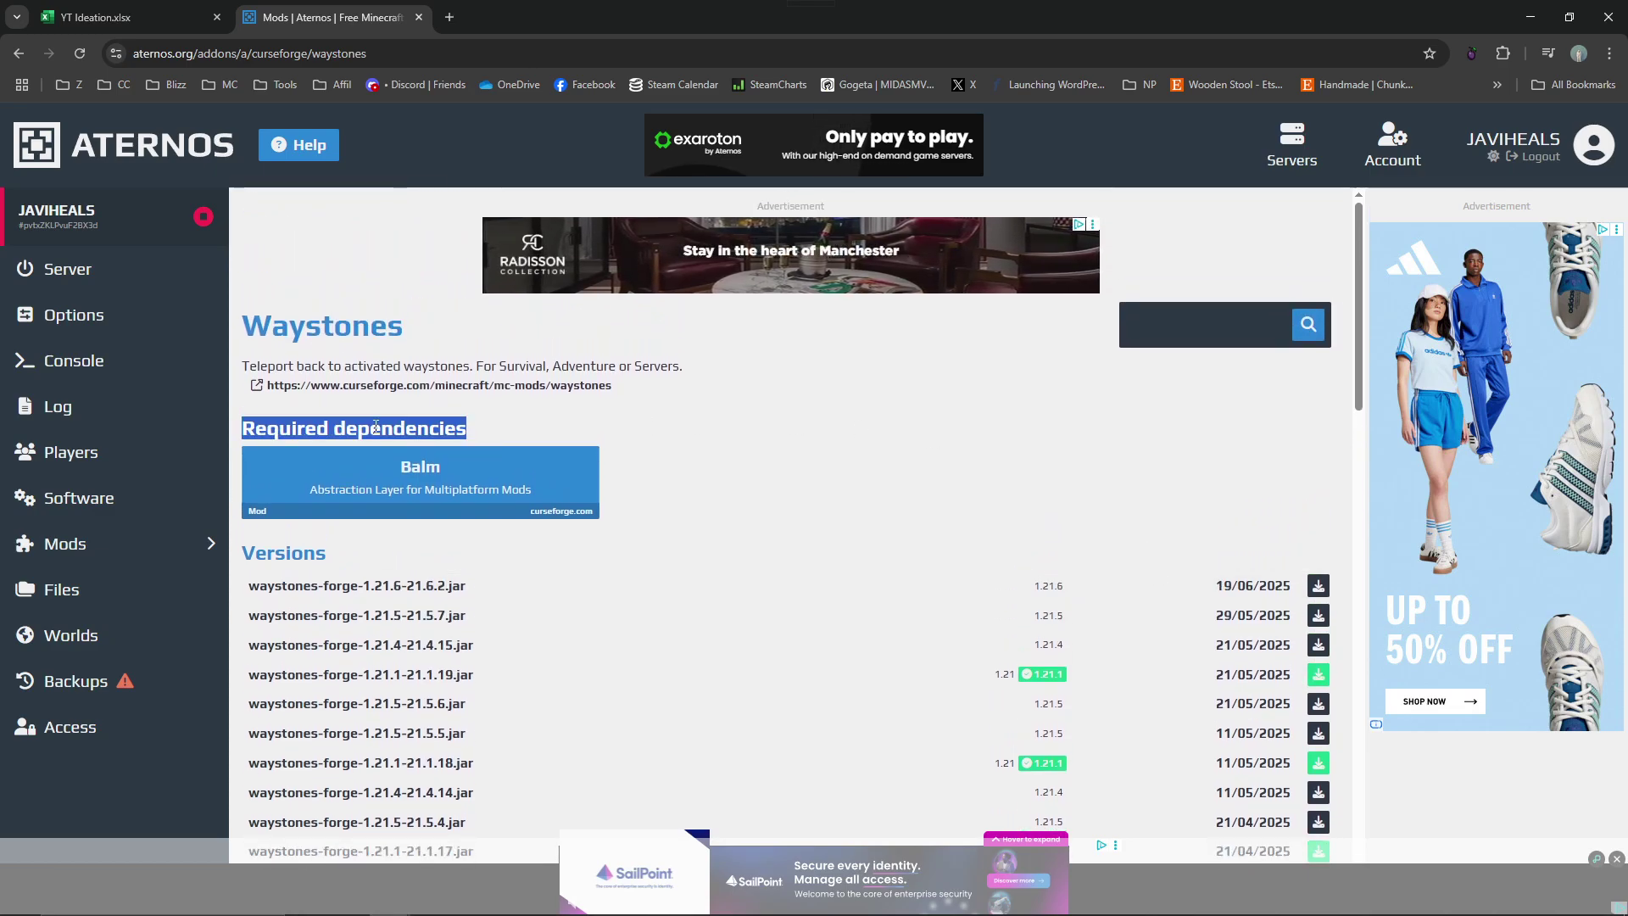
pyautogui.click(376, 427)
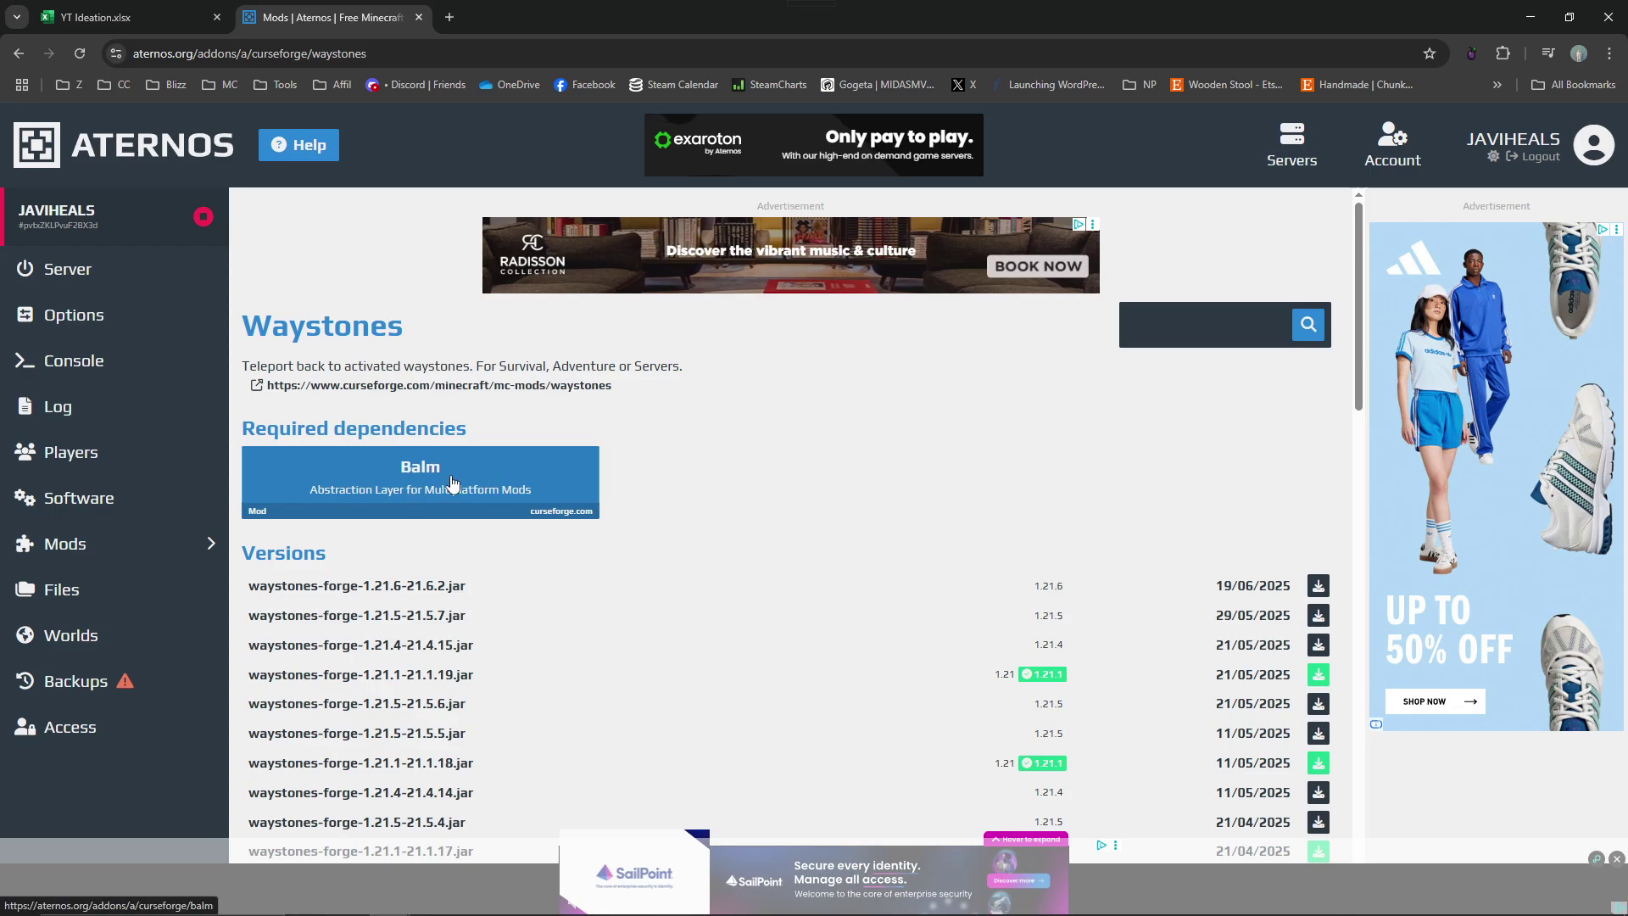
# Install balm-forge-1.21.1-21.0.46-all.jar from the Balm page and return to Mods
pyautogui.click(400, 476)
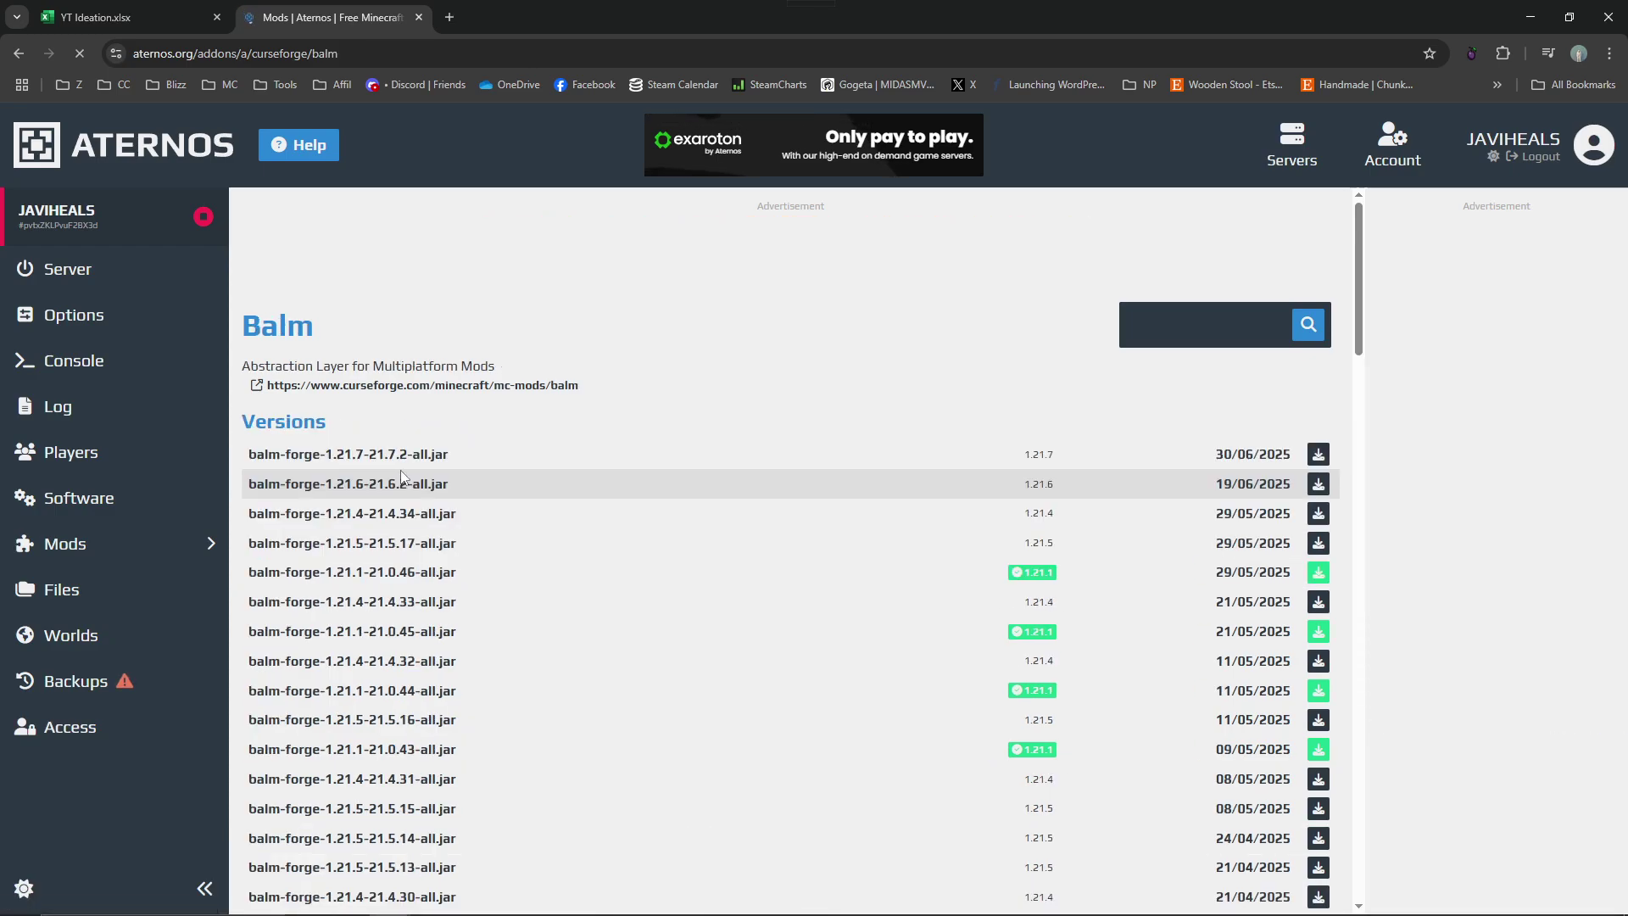
pyautogui.click(1284, 573)
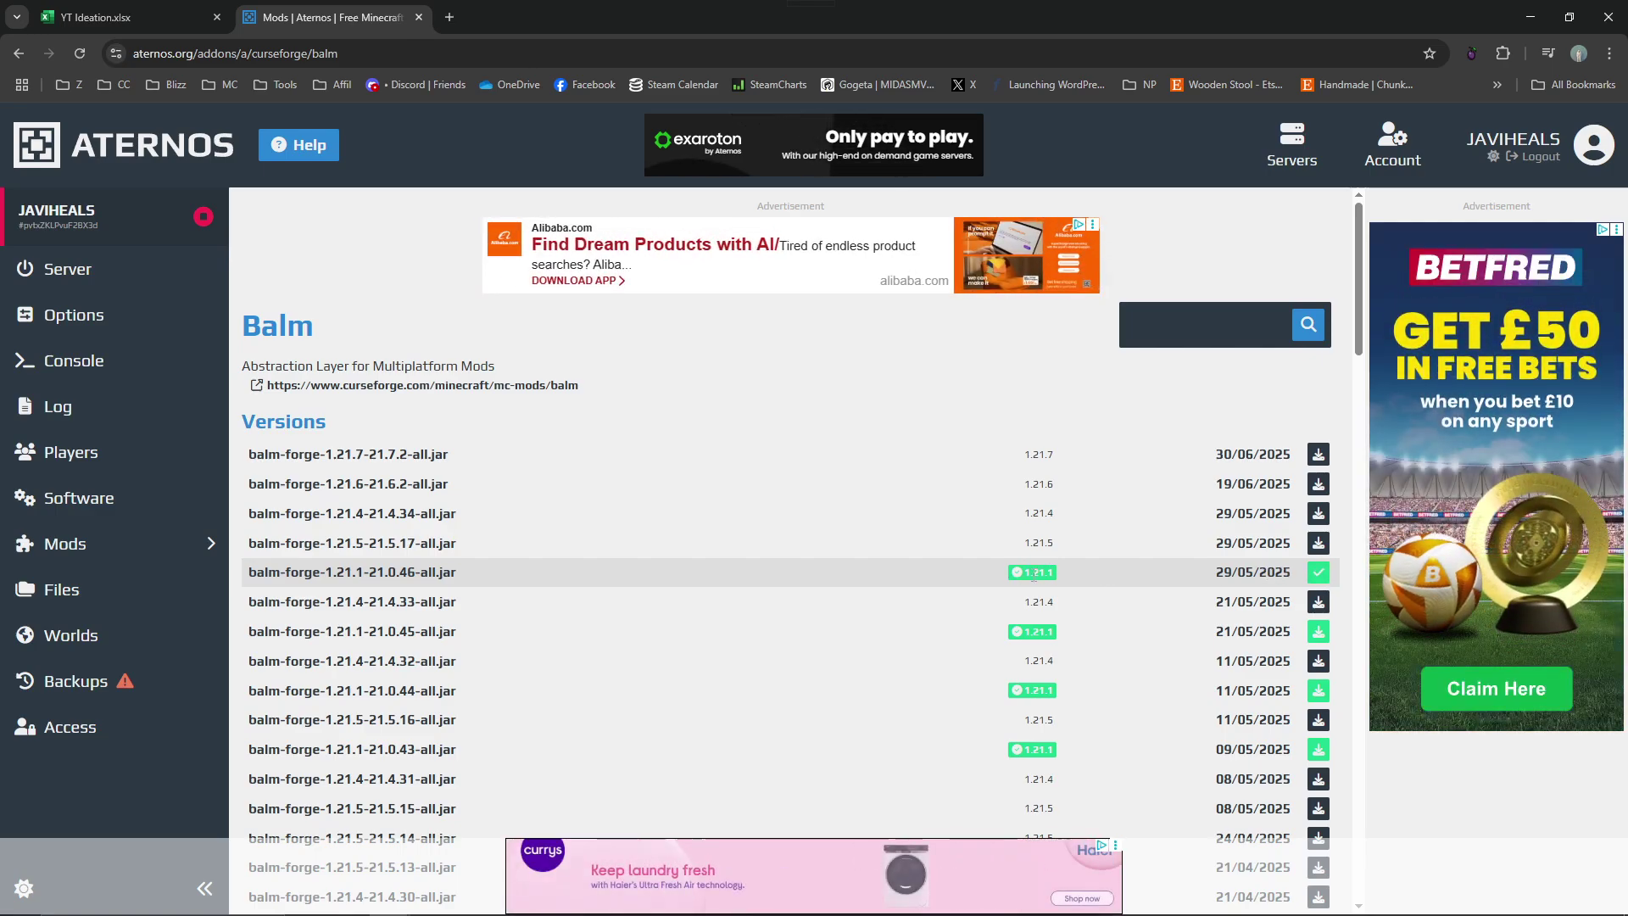
pyautogui.click(134, 546)
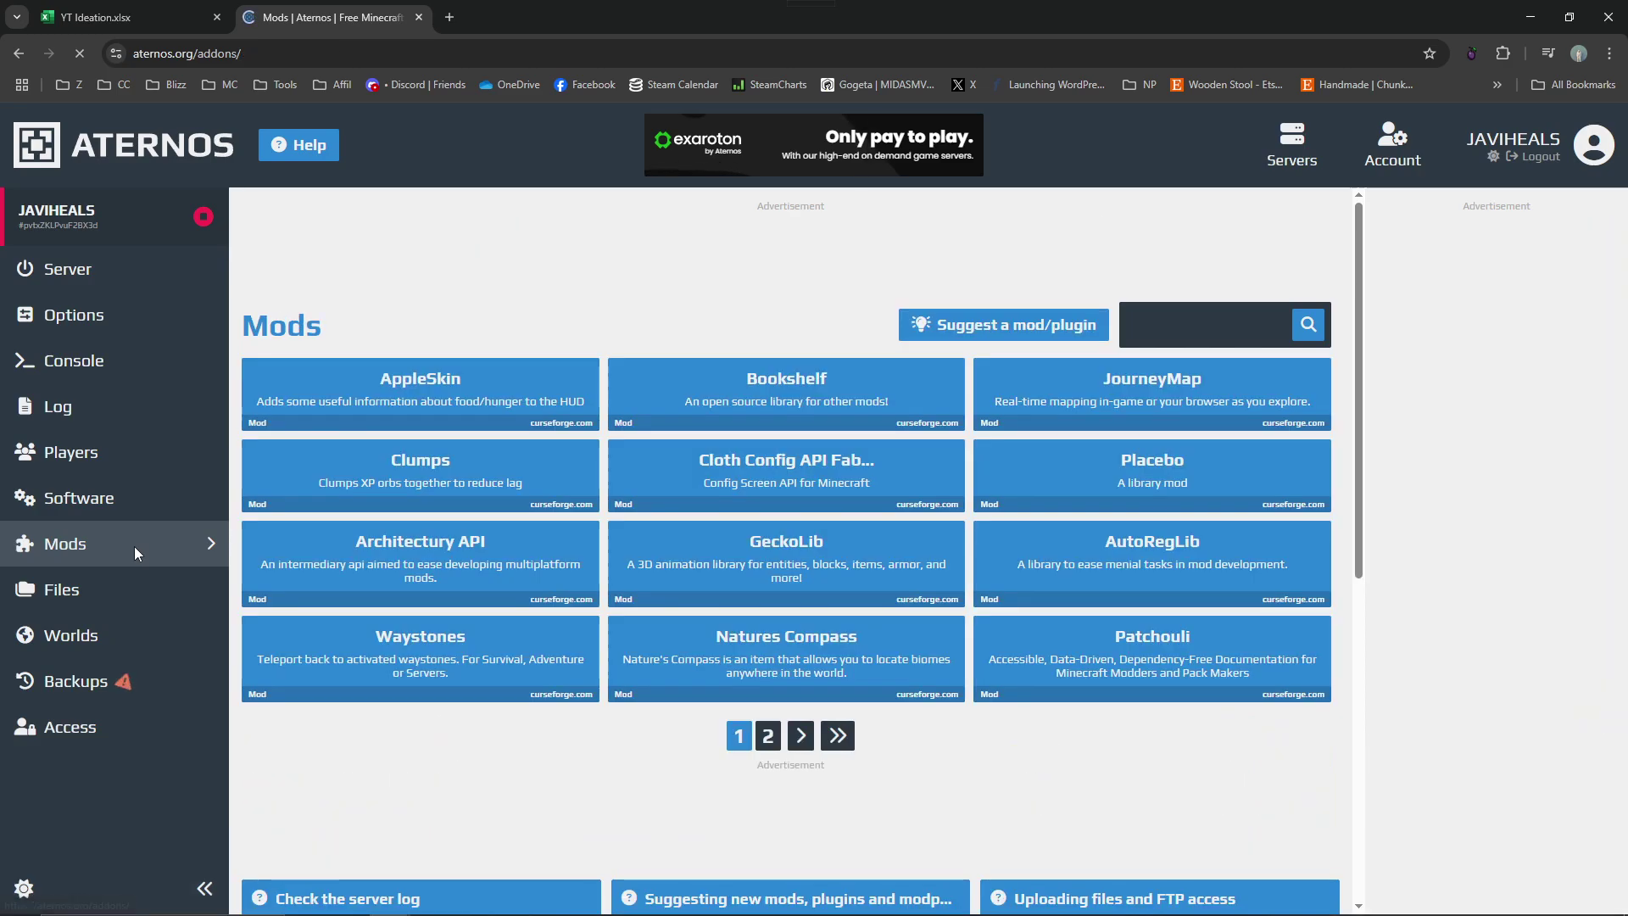
# Check the mods folder for both jars, then start the server
pyautogui.click(62, 590)
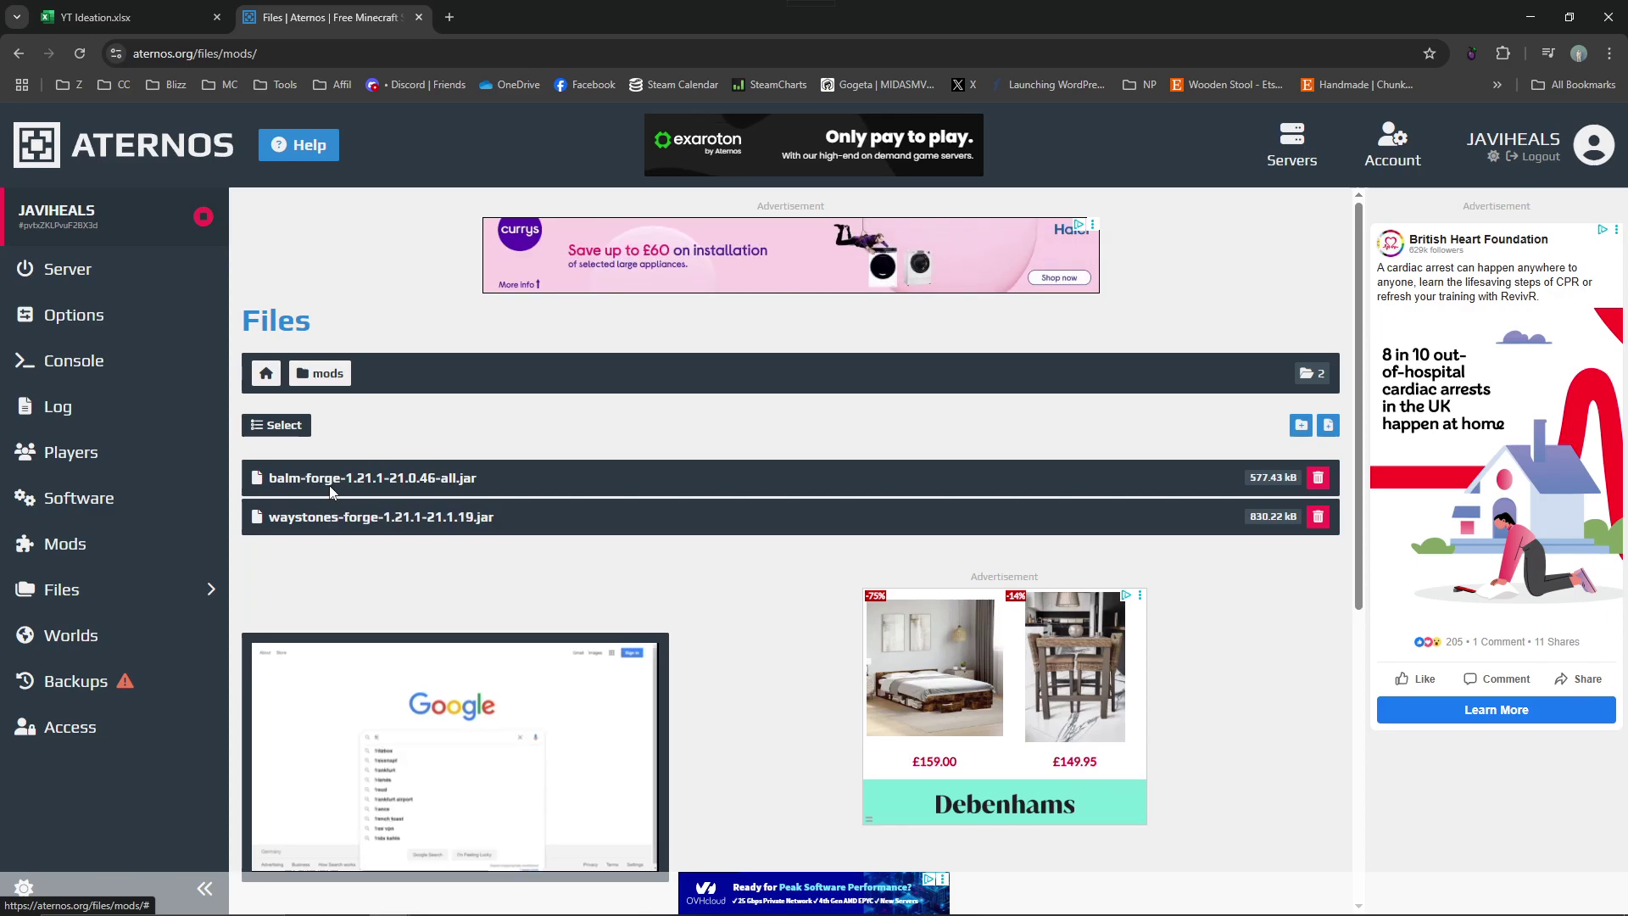
pyautogui.click(71, 269)
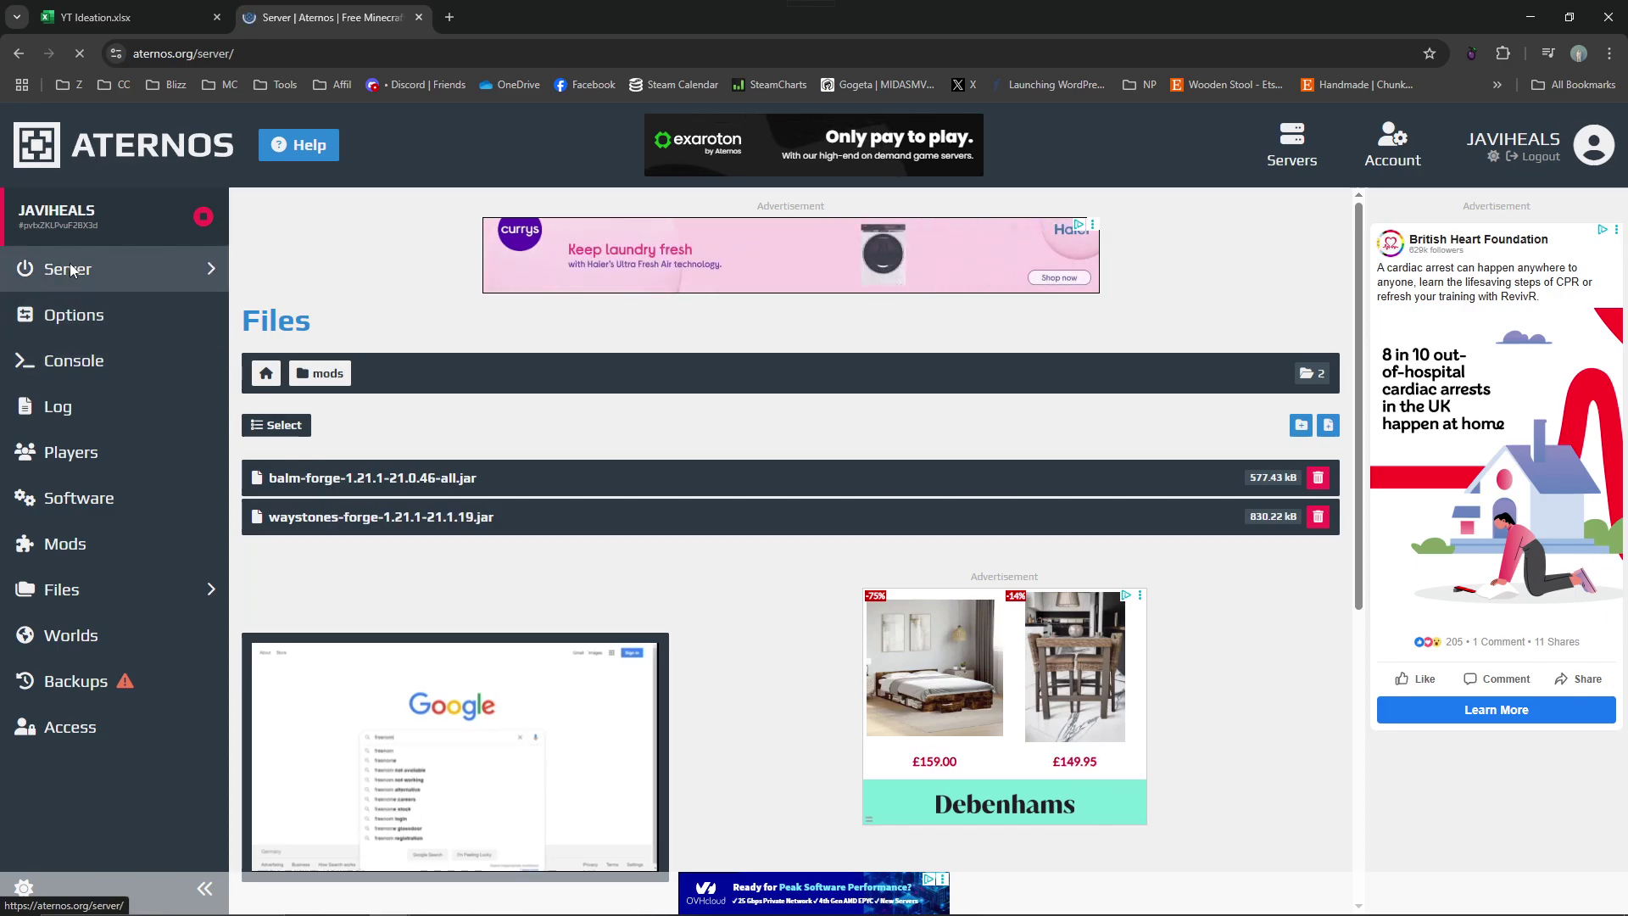
pyautogui.click(785, 555)
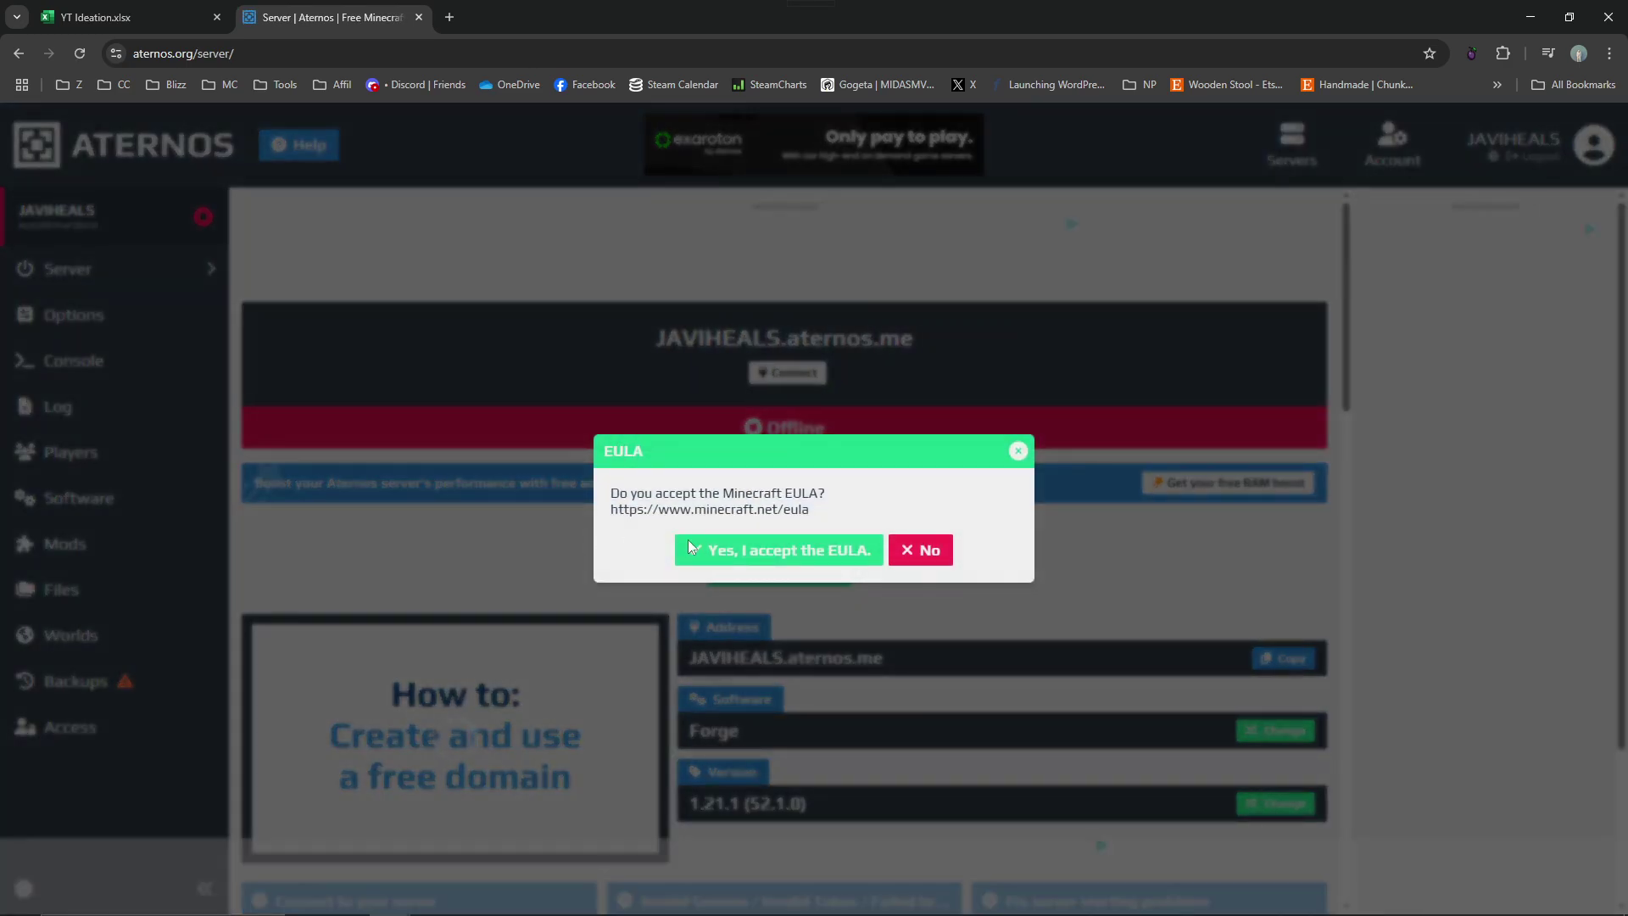
# Accept the Minecraft EULA and block the browser's notification request
pyautogui.click(729, 548)
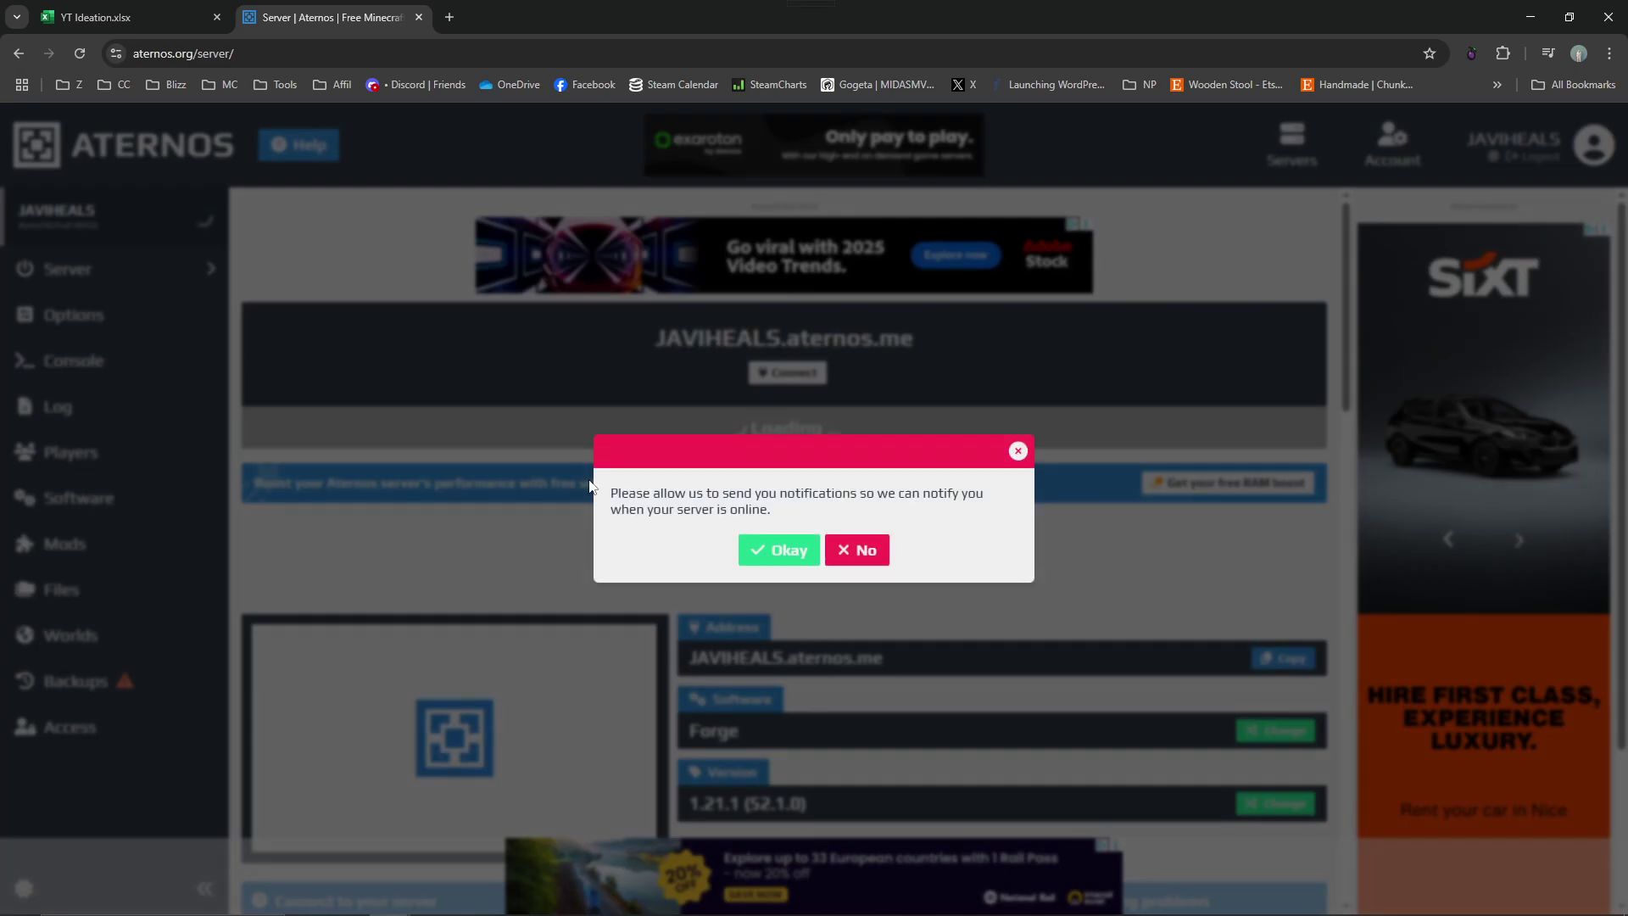
pyautogui.click(743, 544)
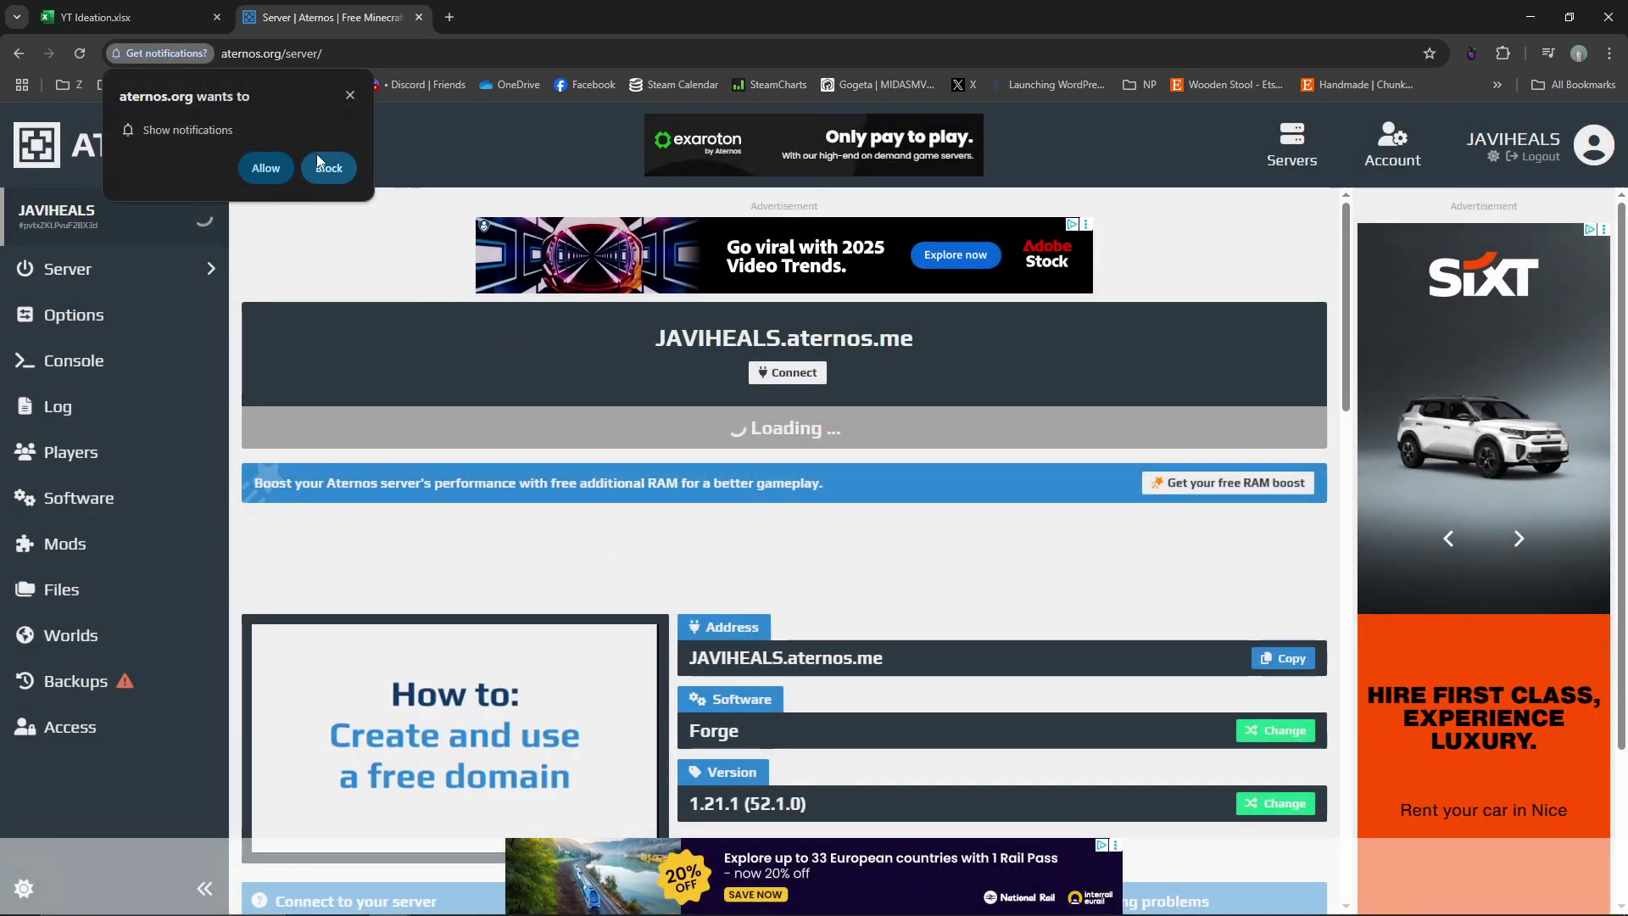
pyautogui.click(319, 163)
pyautogui.moveTo(774, 903)
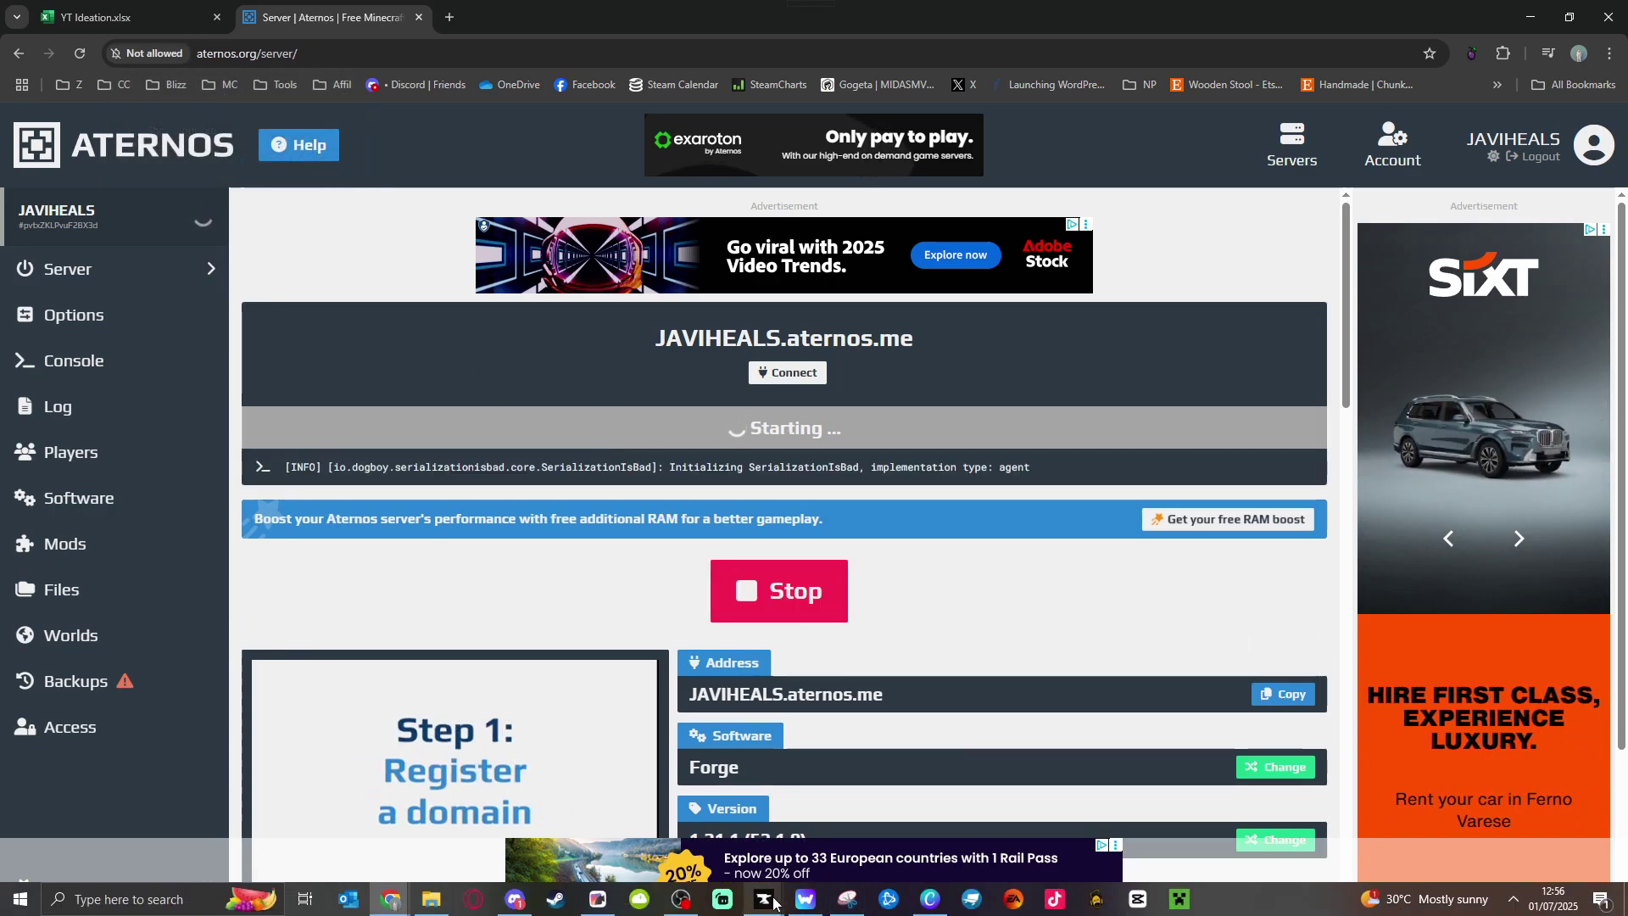
pyautogui.click(678, 805)
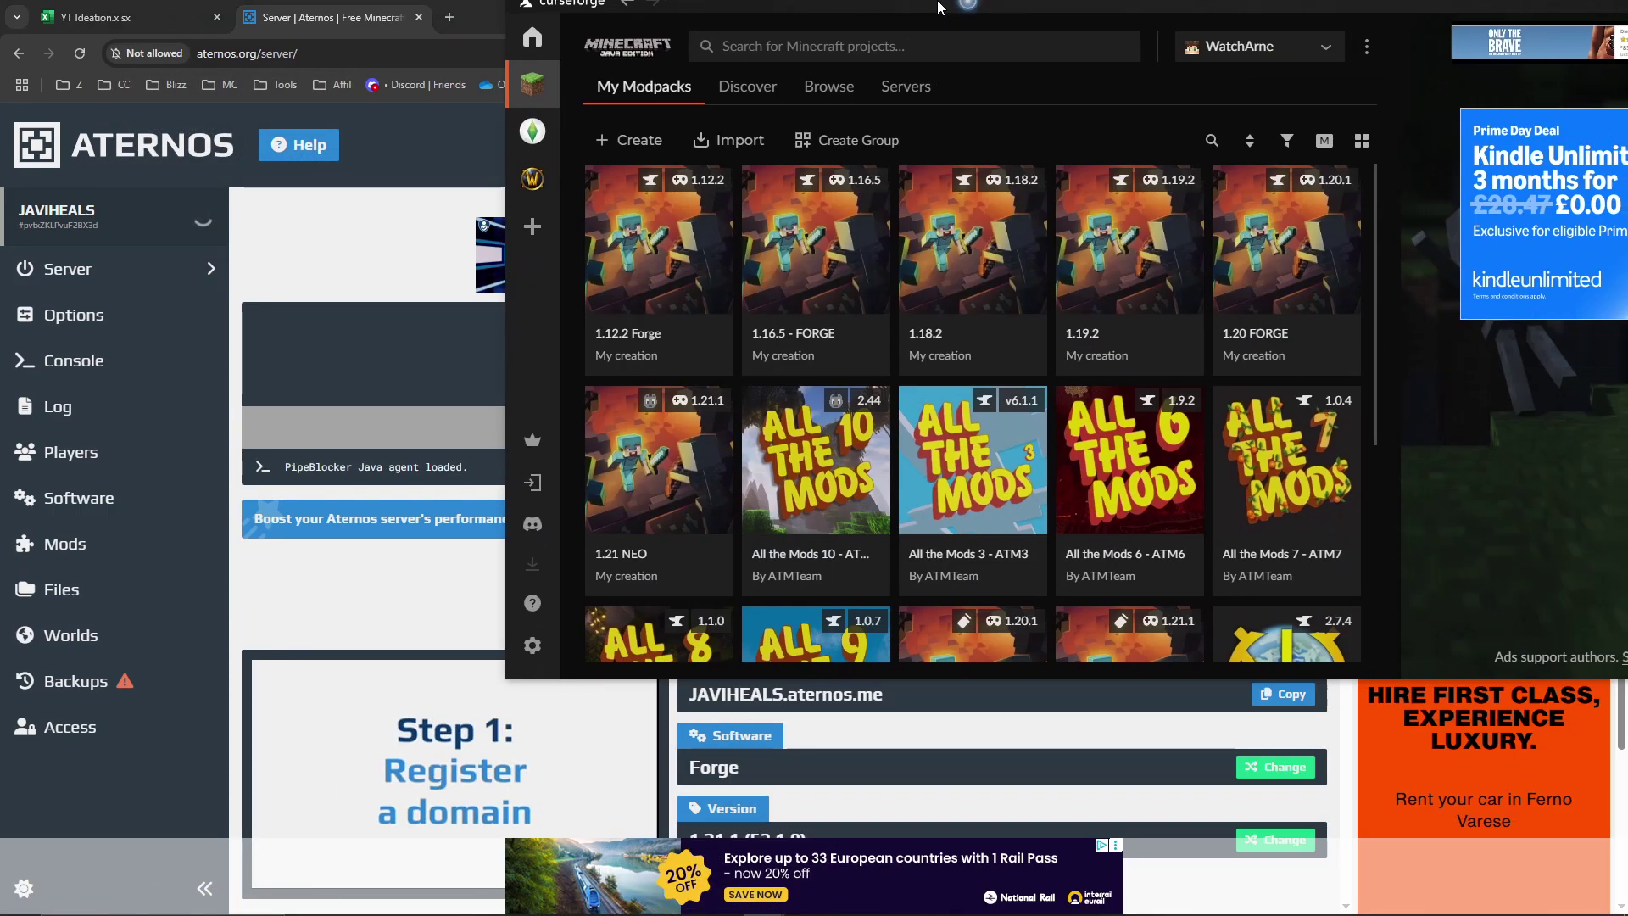
pyautogui.doubleClick(939, 7)
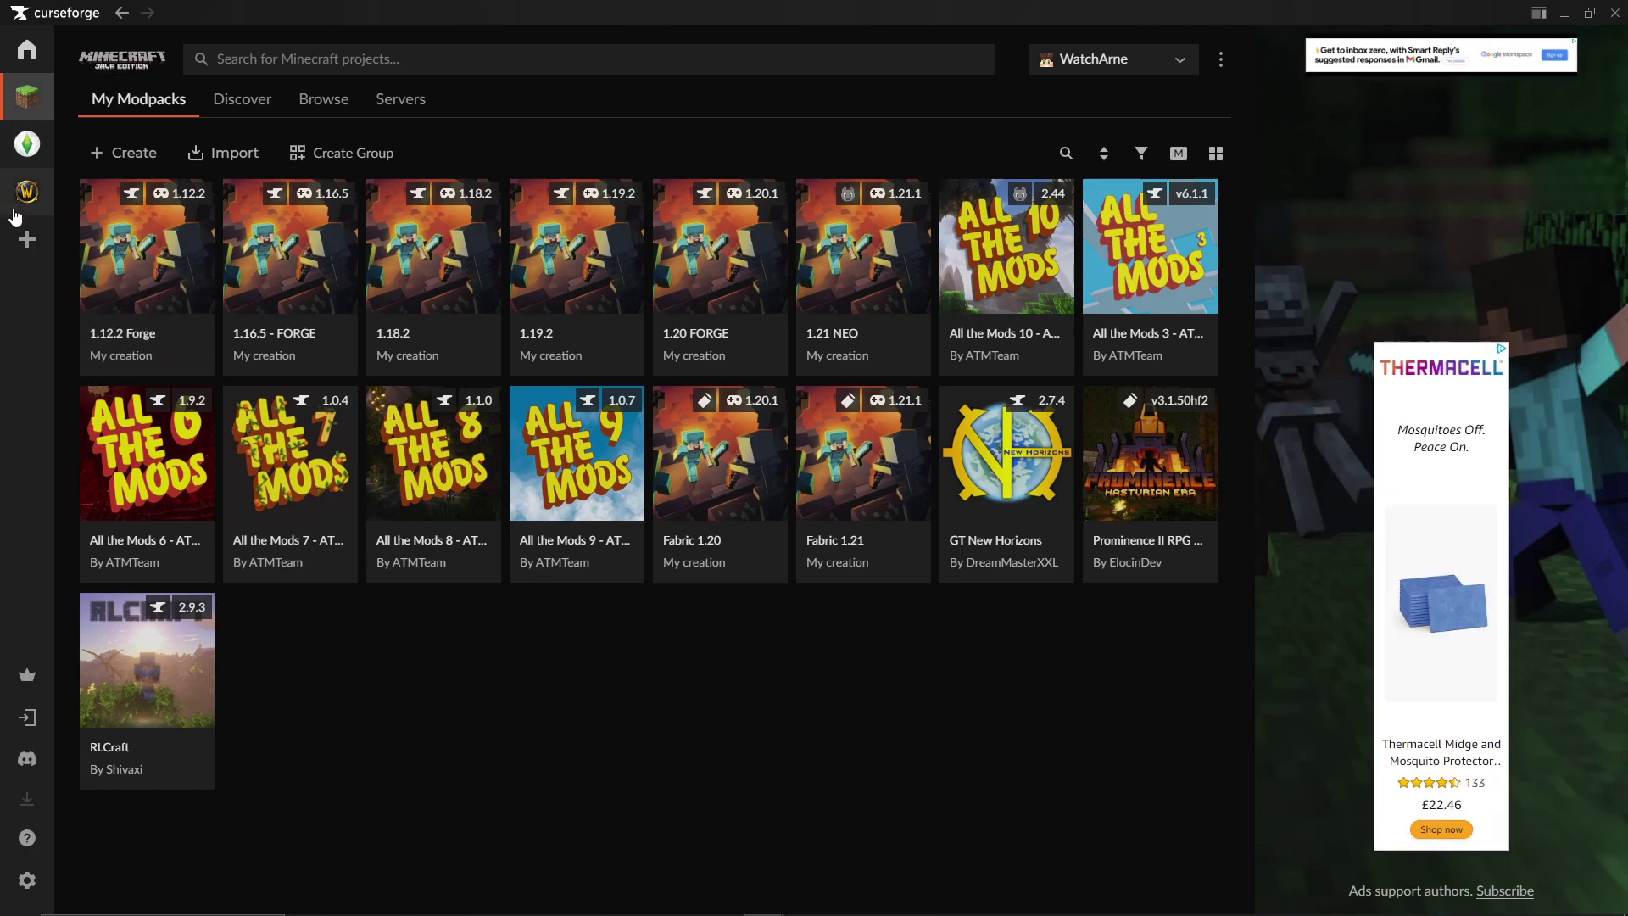
pyautogui.click(22, 241)
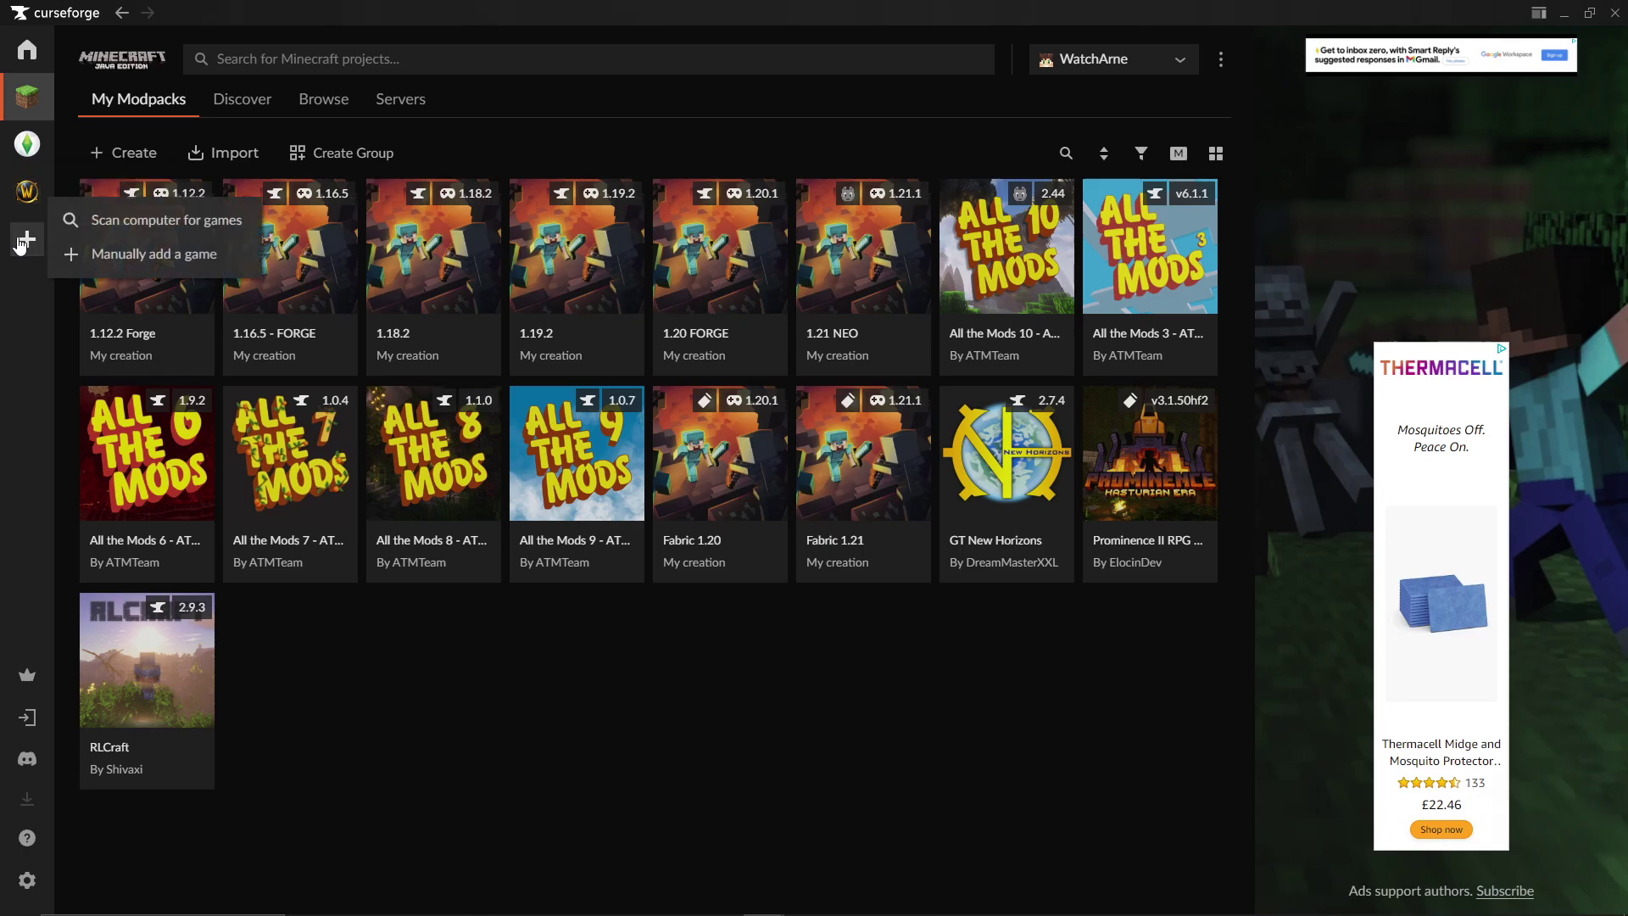
pyautogui.click(123, 257)
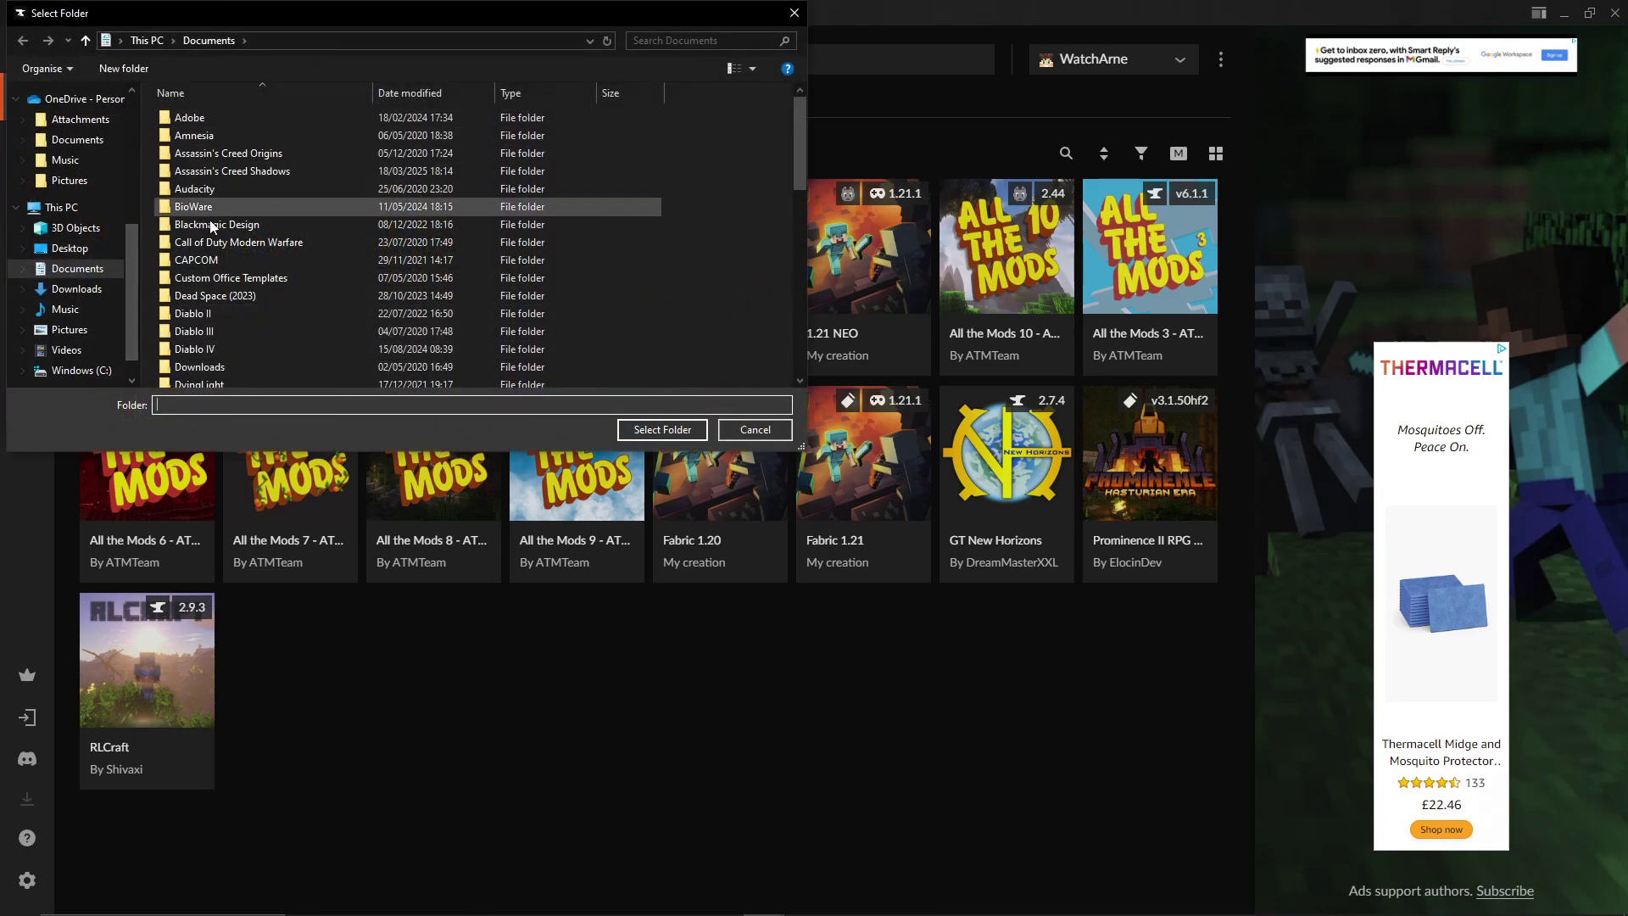
pyautogui.click(755, 429)
pyautogui.moveTo(36, 245)
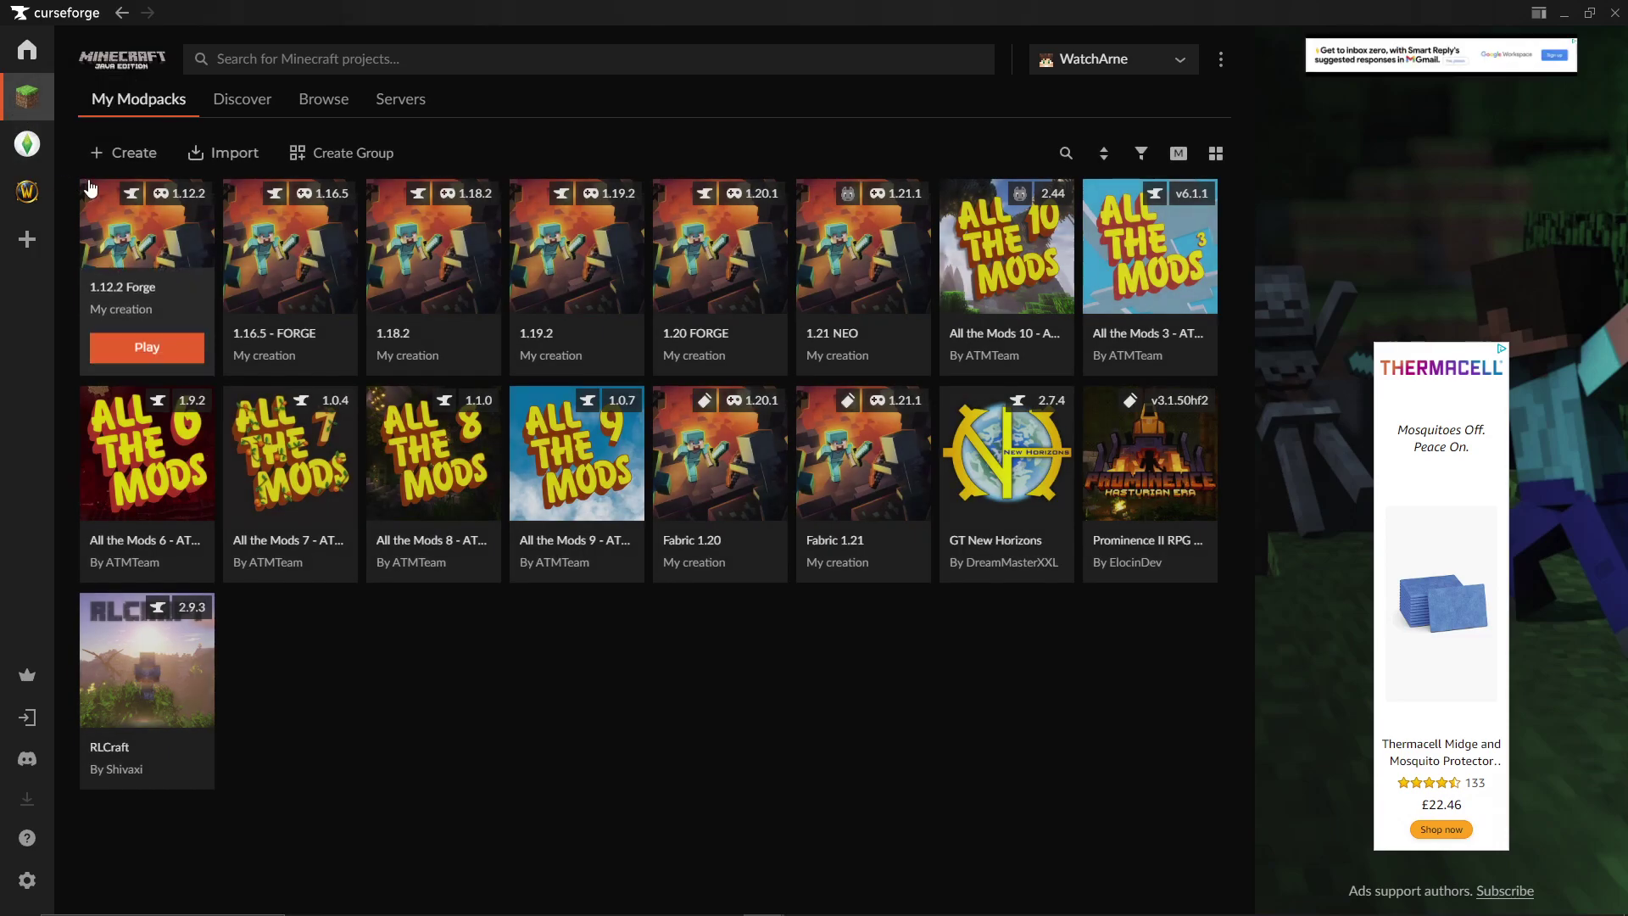
# Create a profile named SUBSCRIBE for Minecraft 1.21.1 with Forge 52.1.0
pyautogui.click(113, 158)
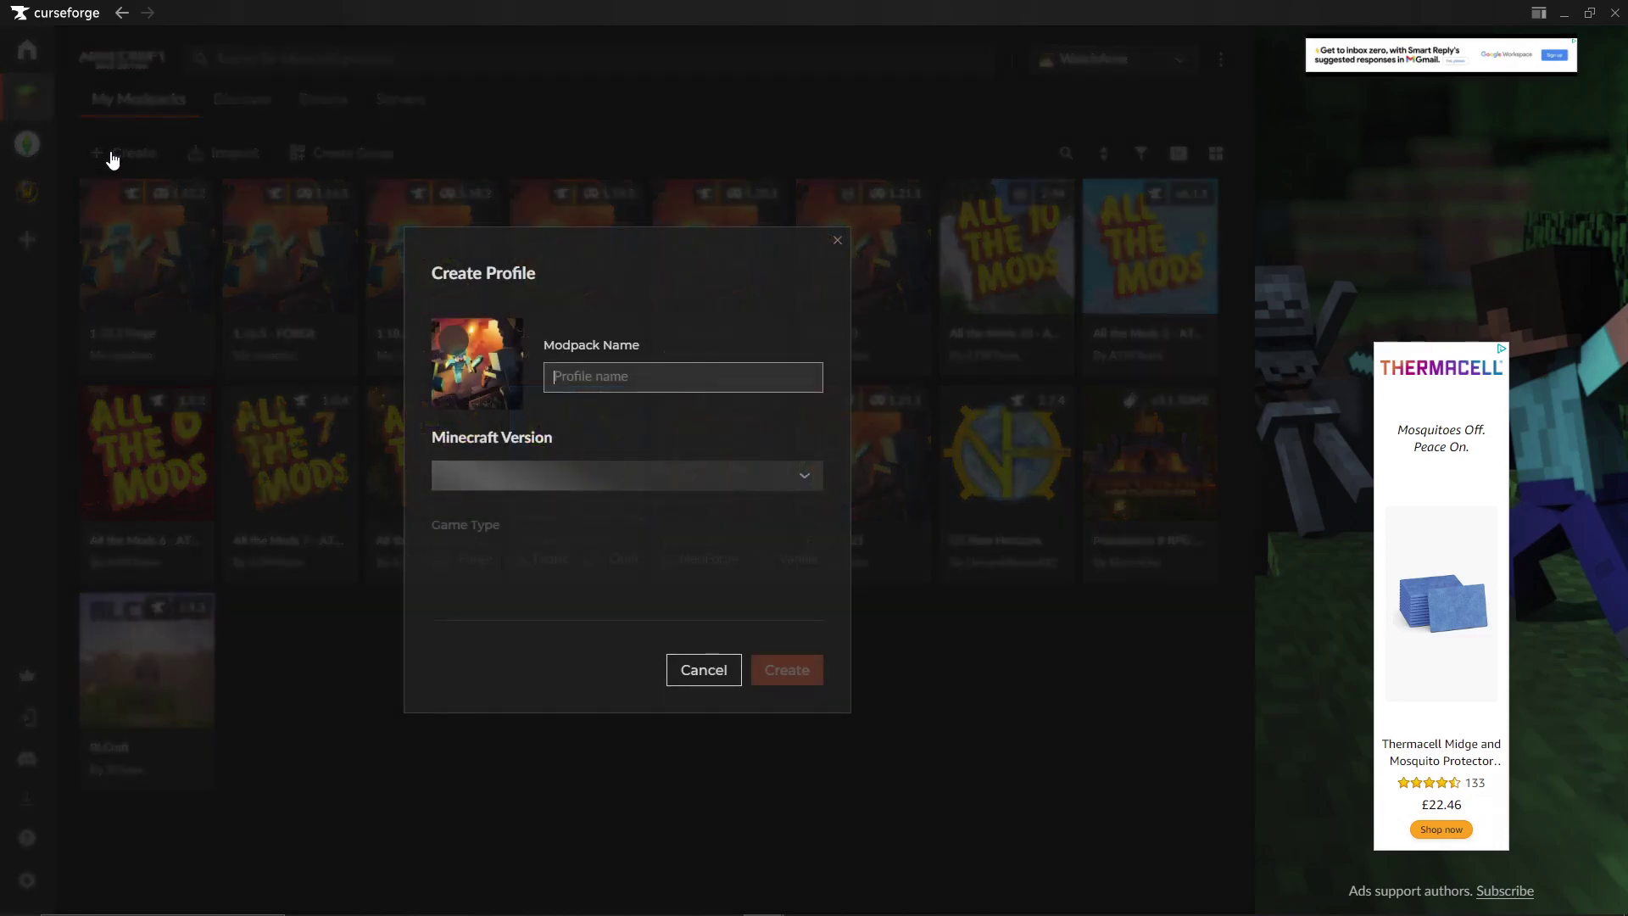
pyautogui.write('SUBSCRIBE')
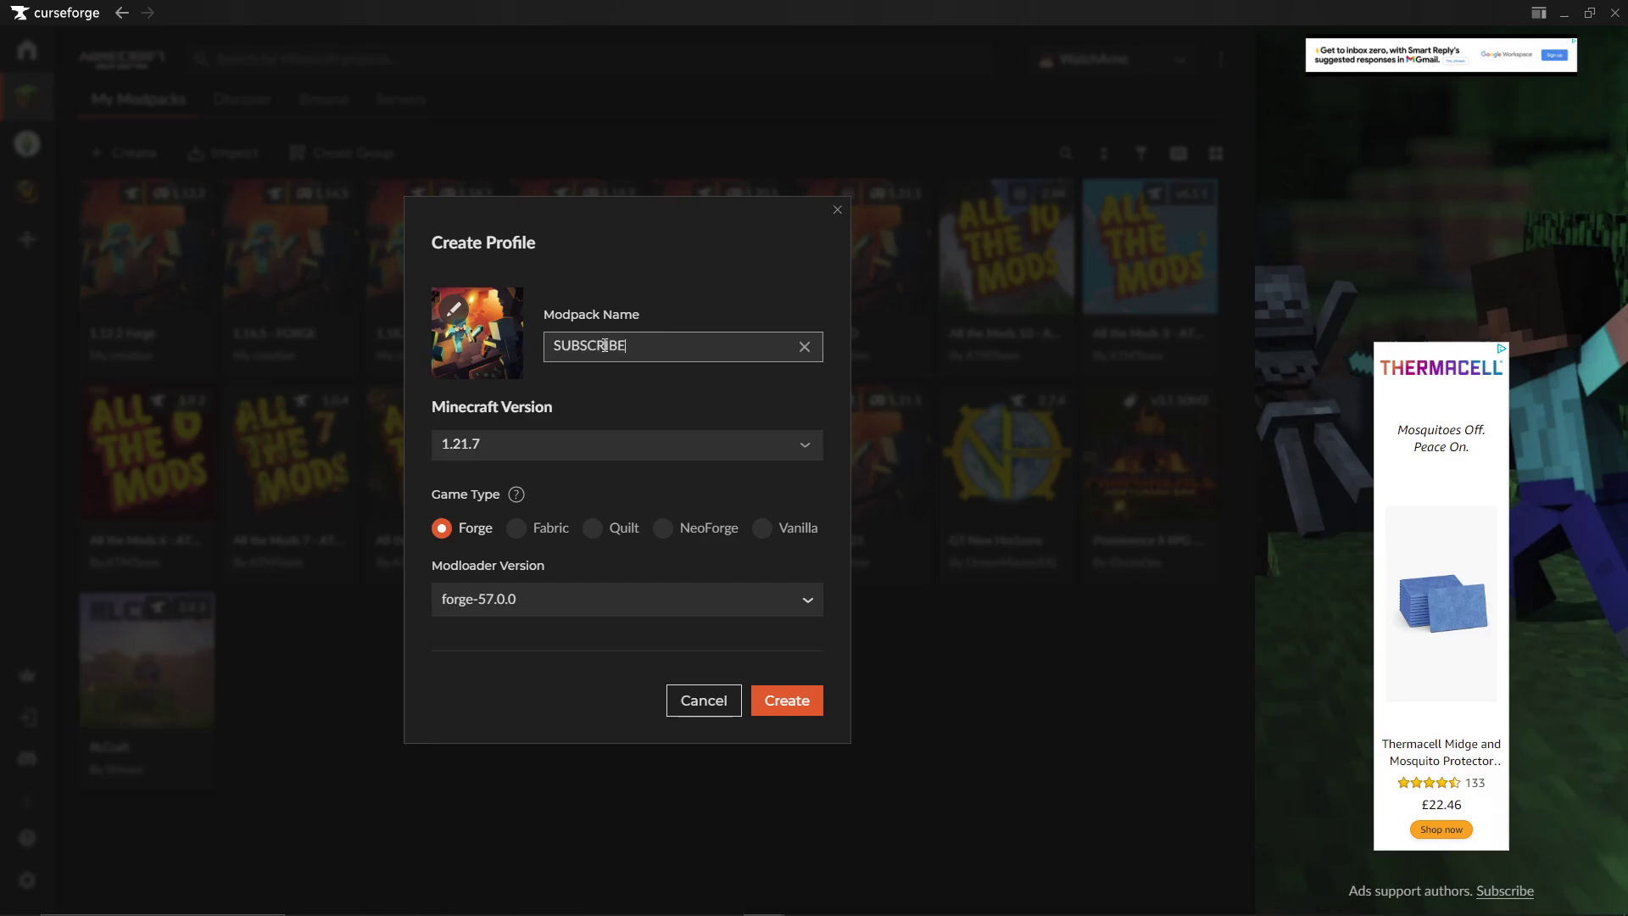
pyautogui.click(581, 439)
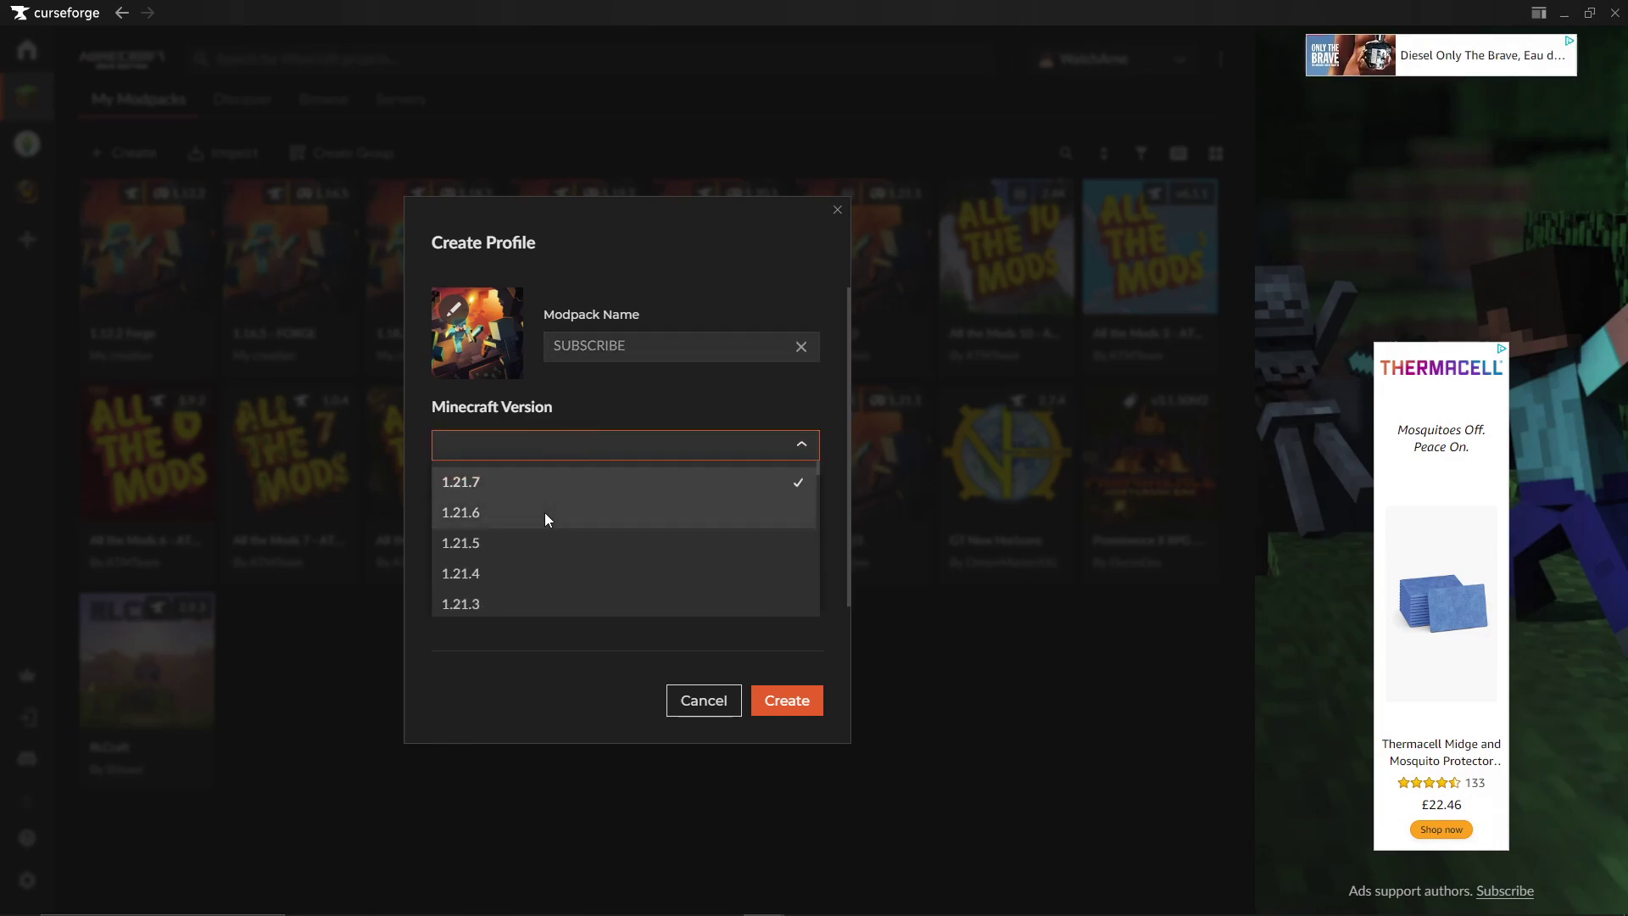
pyautogui.scroll(-1, 545, 512)
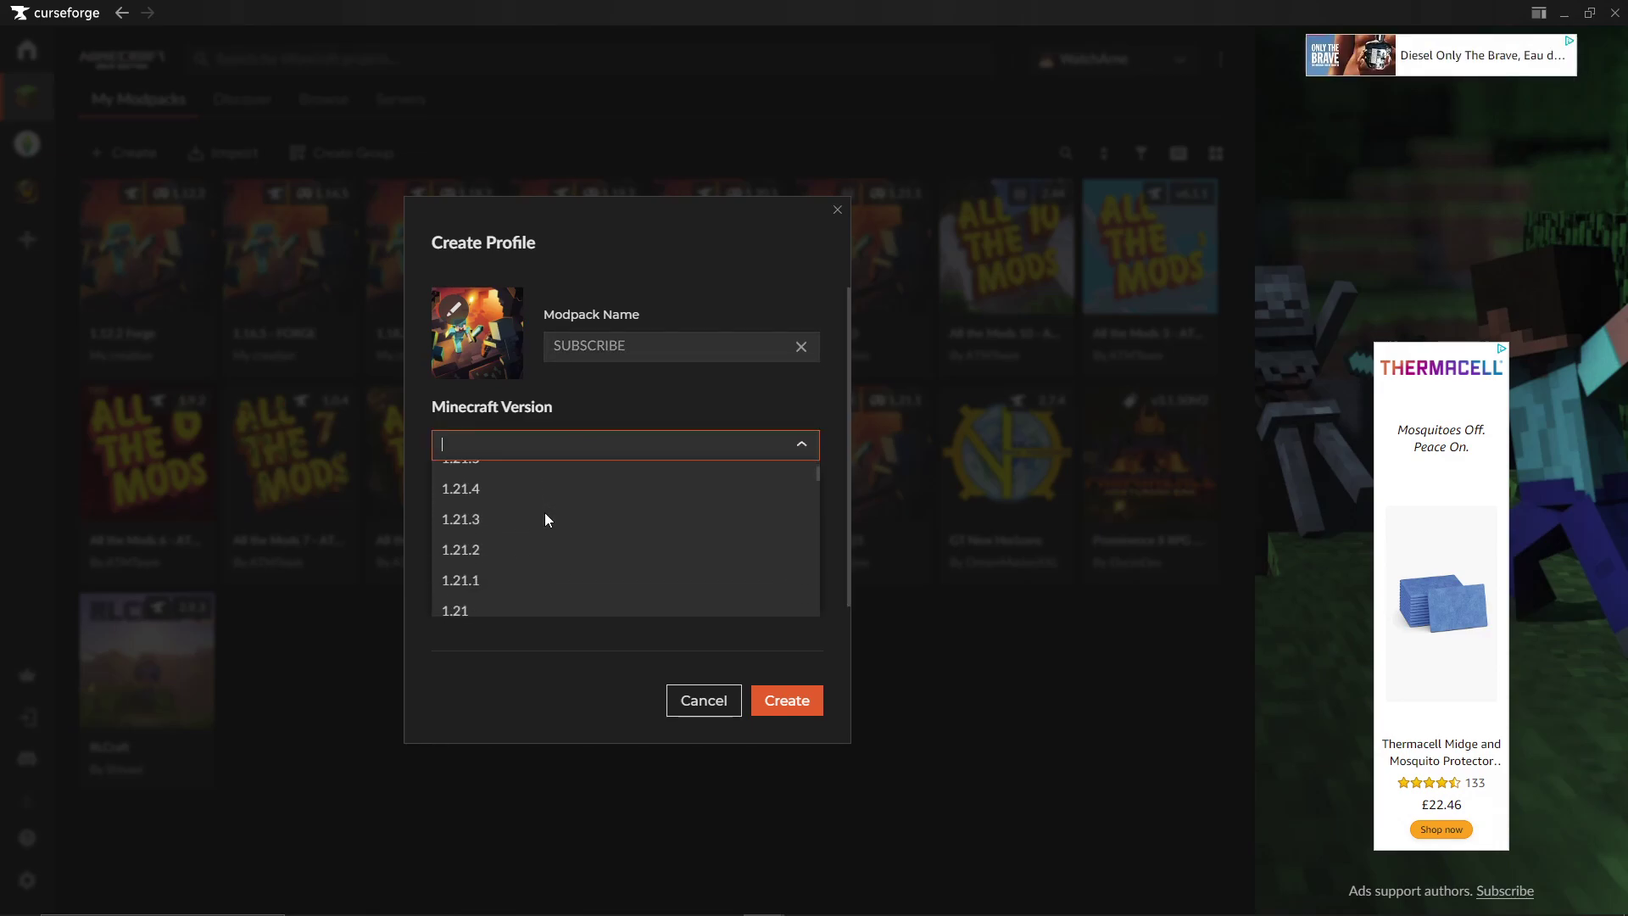
pyautogui.click(513, 581)
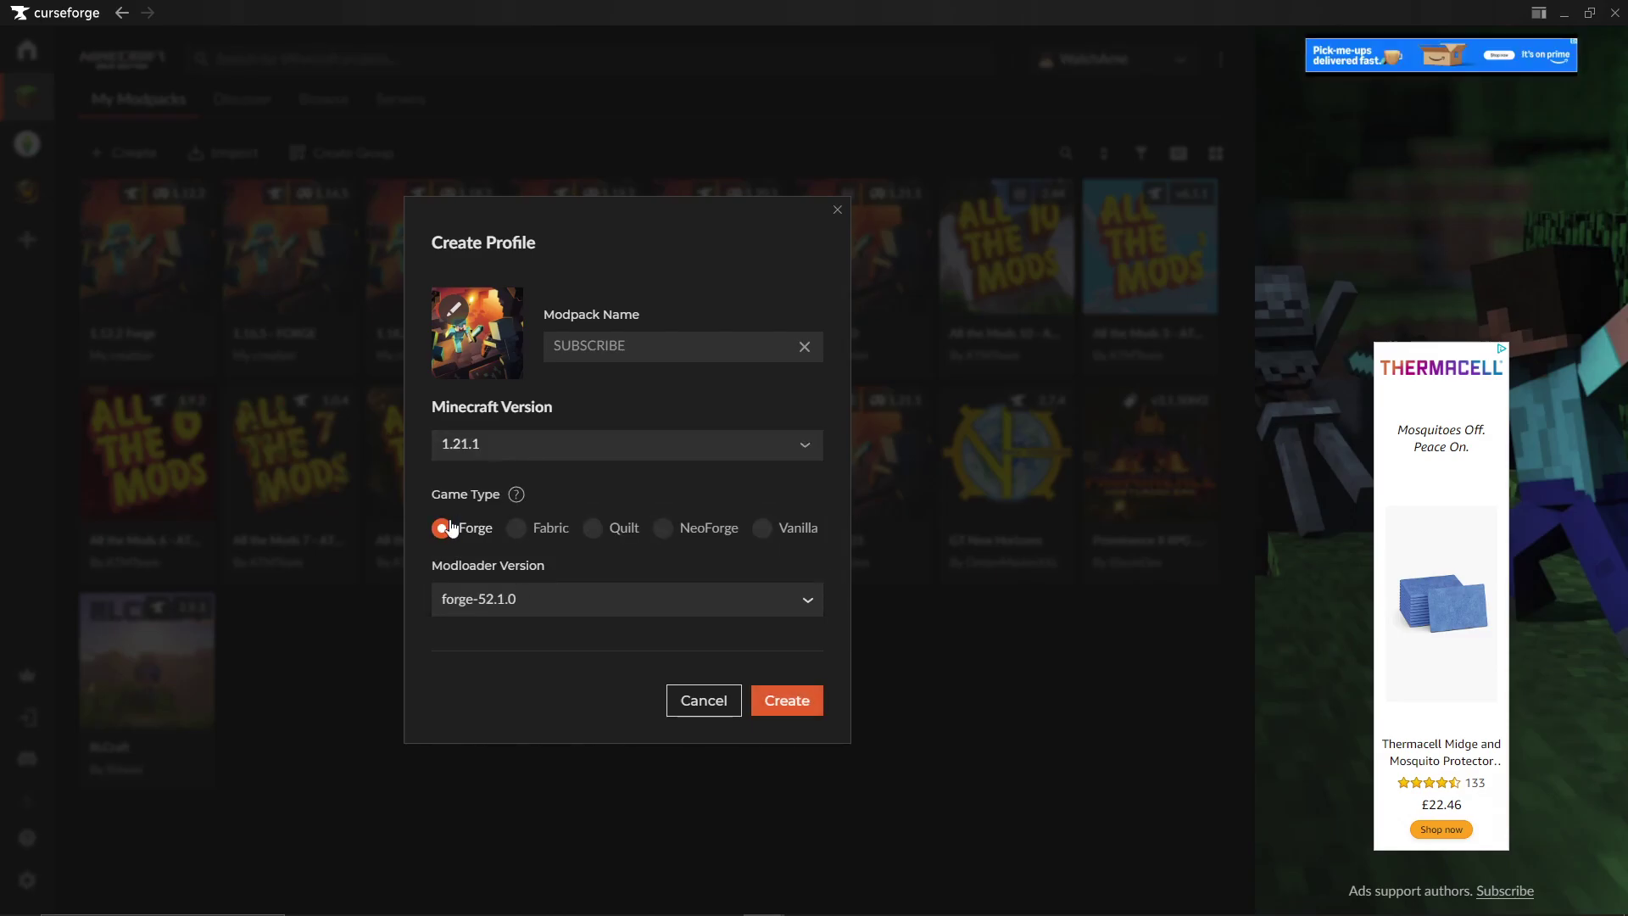
pyautogui.click(782, 700)
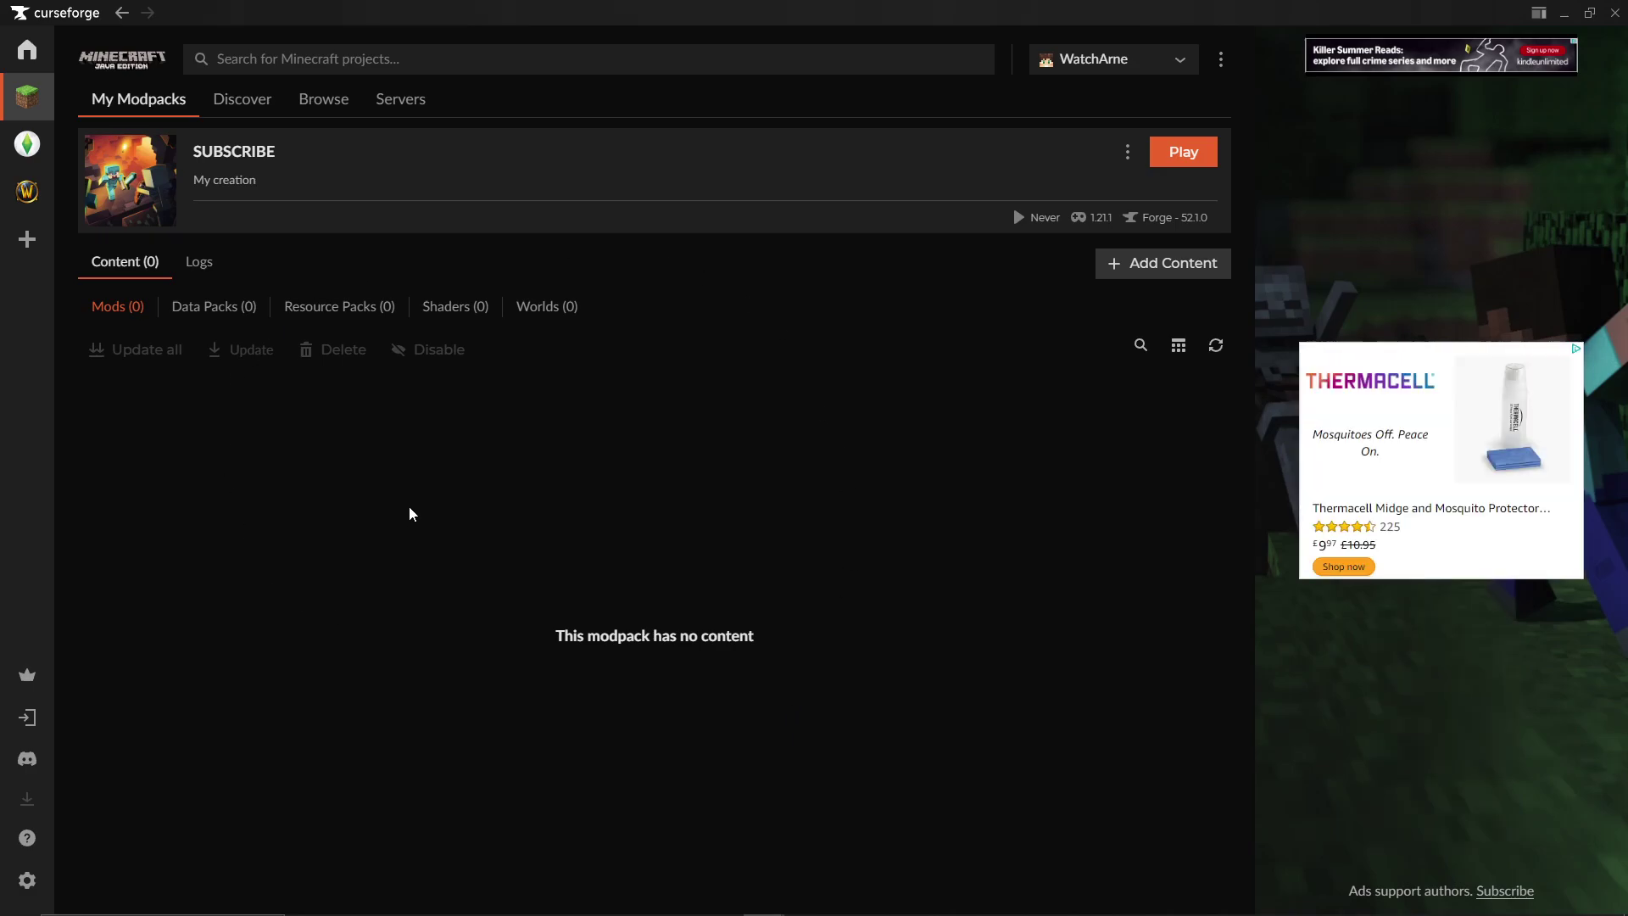
# Search for Waystones, install it with its Balm dependency, and return to SUBSCRIBE
pyautogui.click(1127, 266)
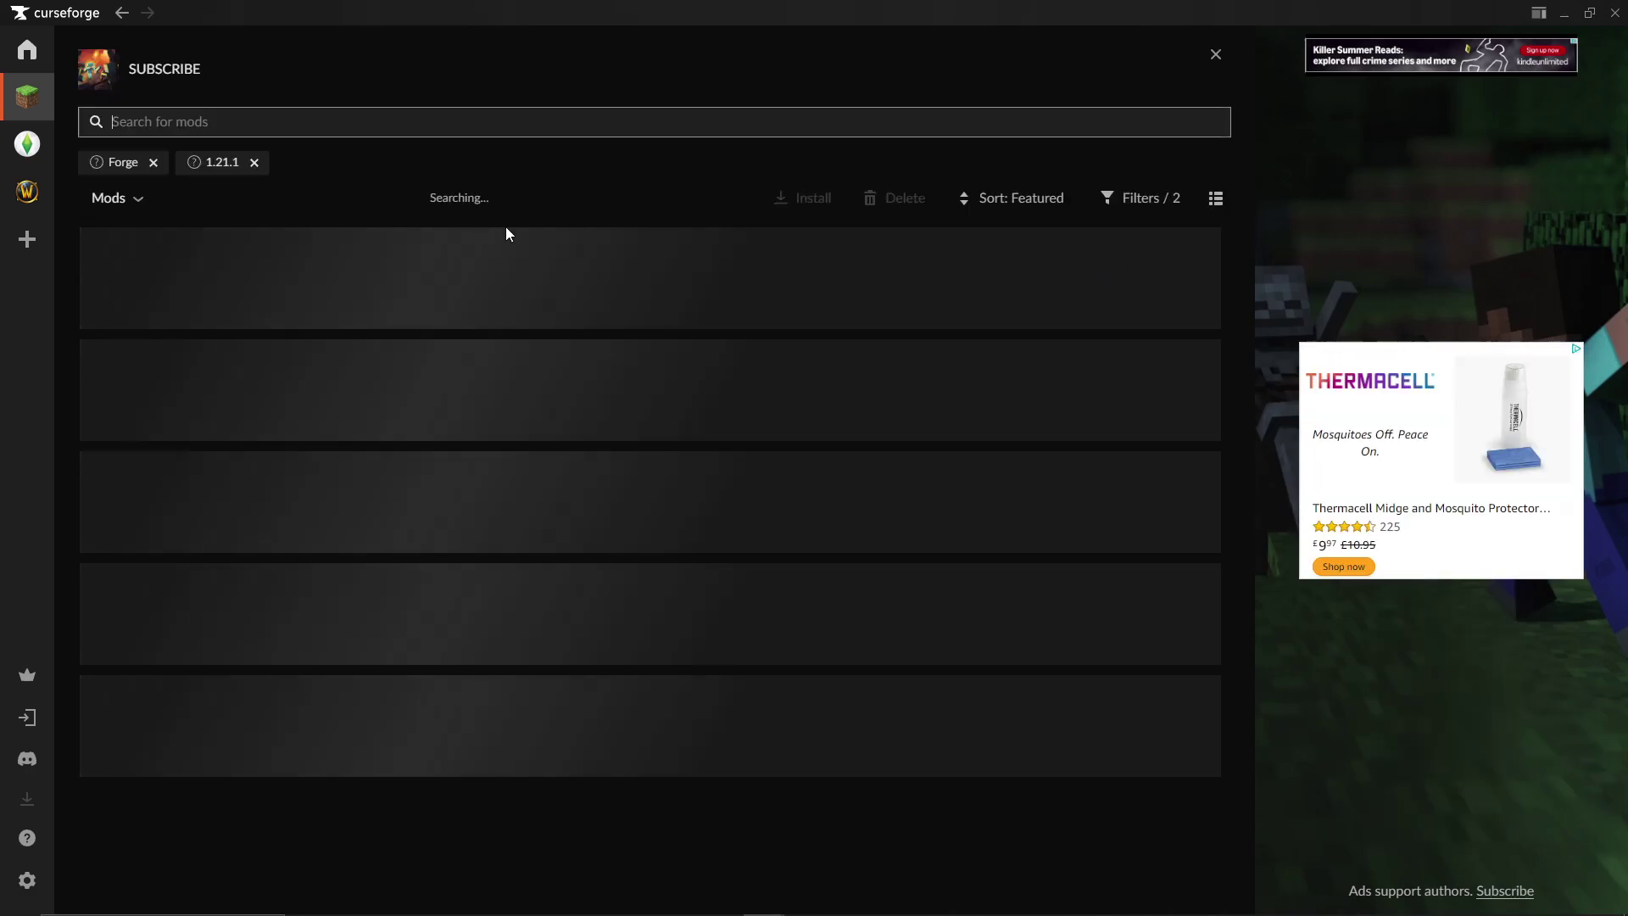
pyautogui.click(310, 124)
pyautogui.write('WAYSATONE')
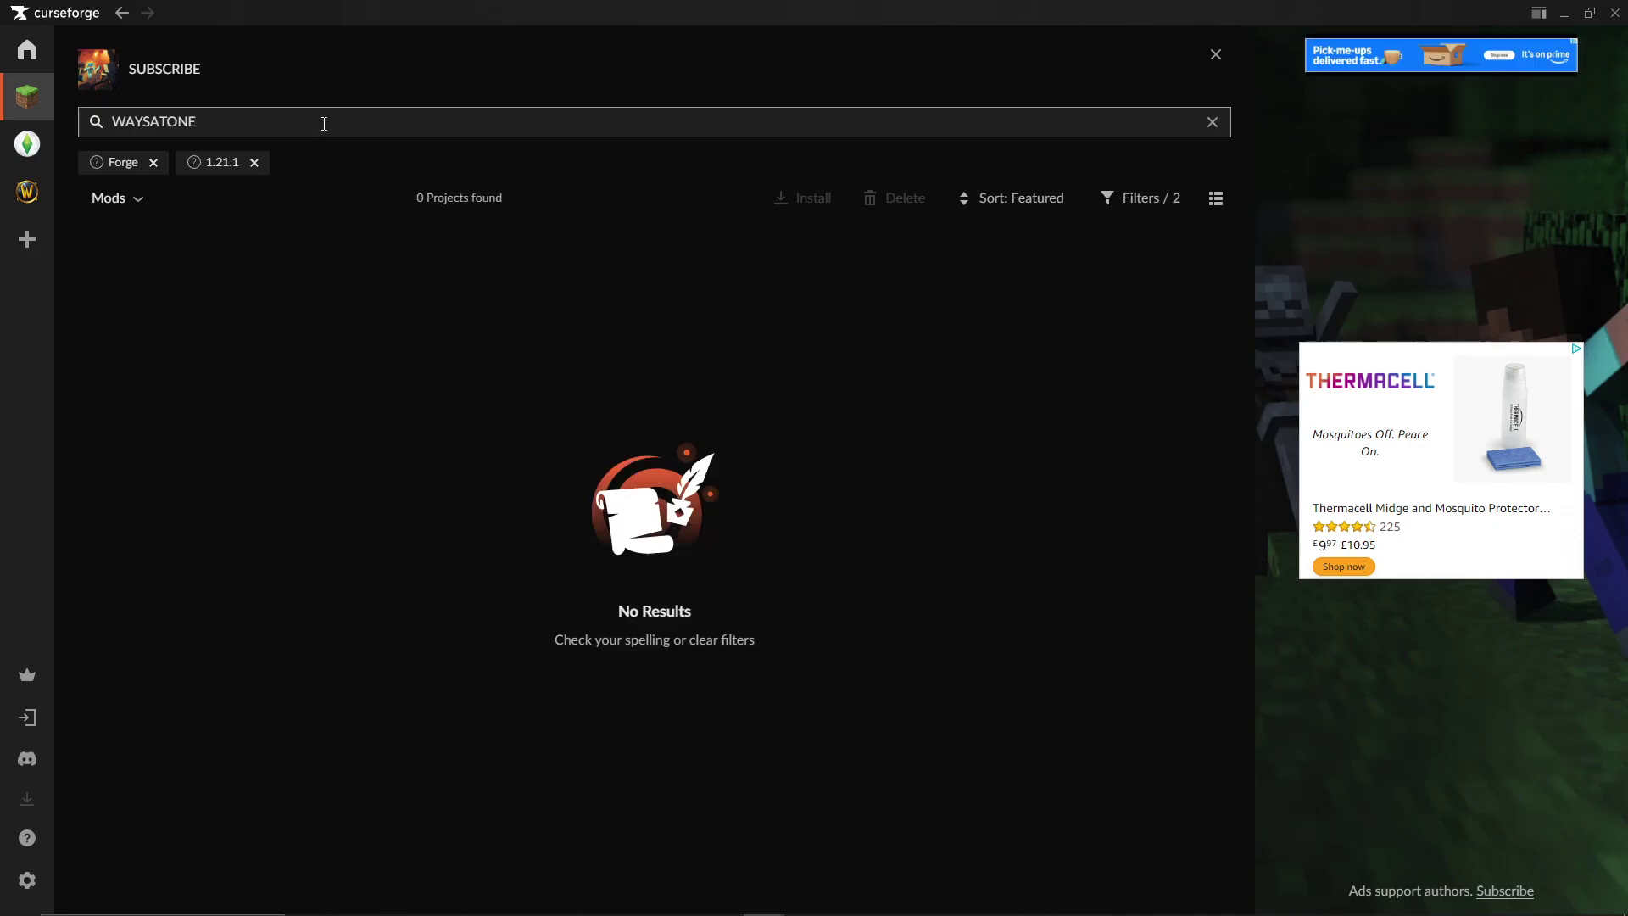
pyautogui.press('Left')
pyautogui.press('Left')
pyautogui.press('Left')
pyautogui.press('Left')
pyautogui.press('BackSpace')
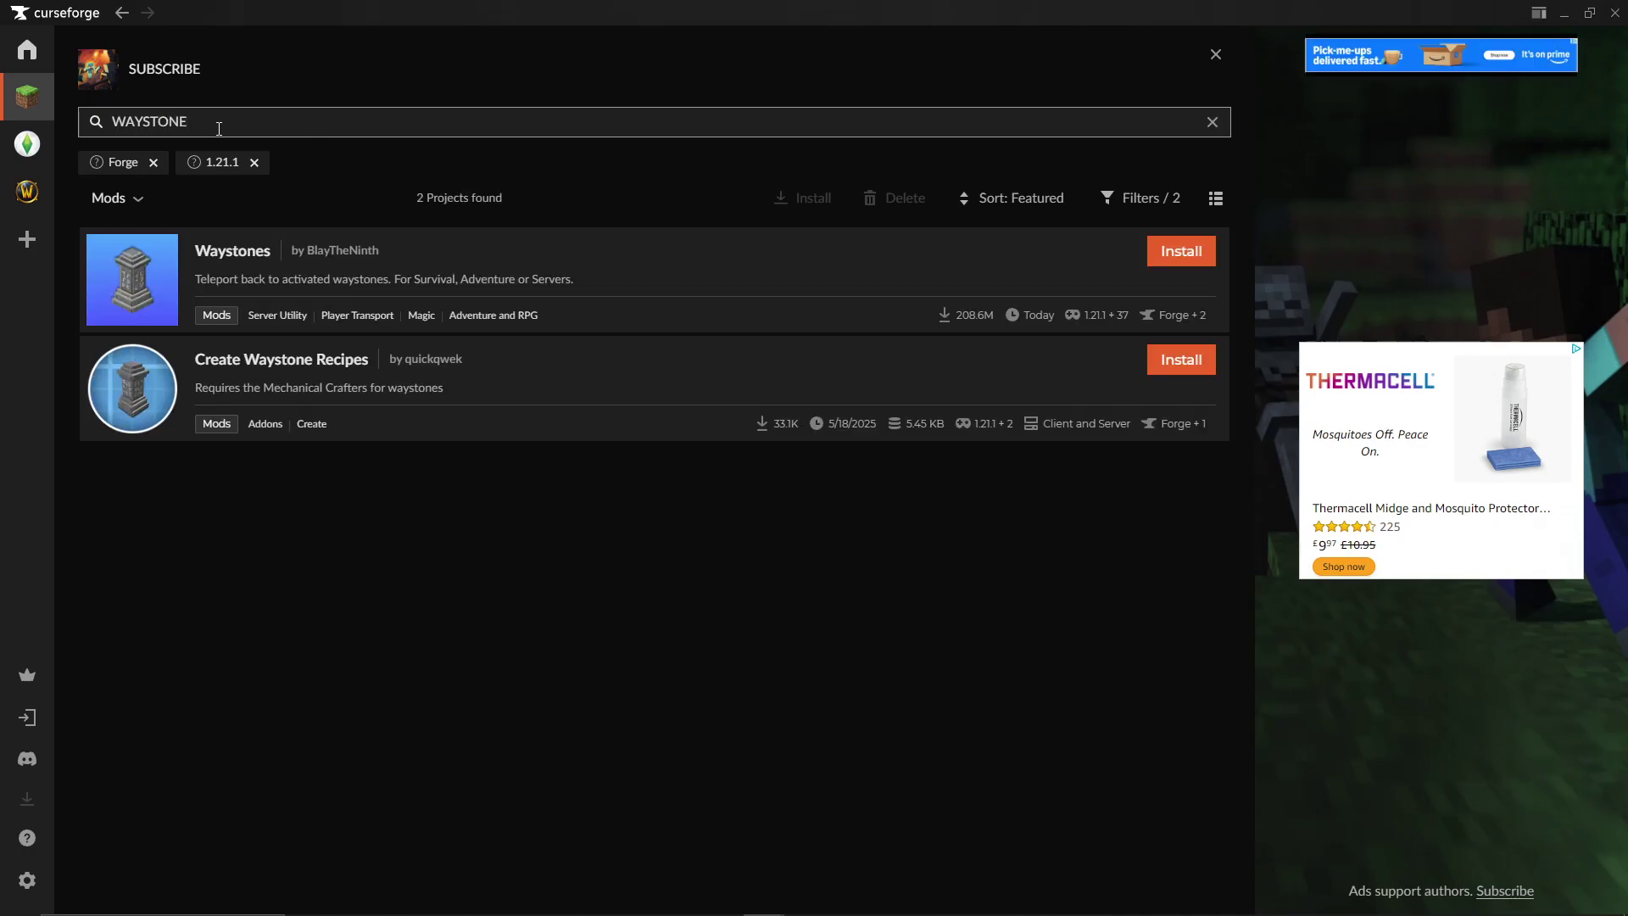
pyautogui.click(1178, 254)
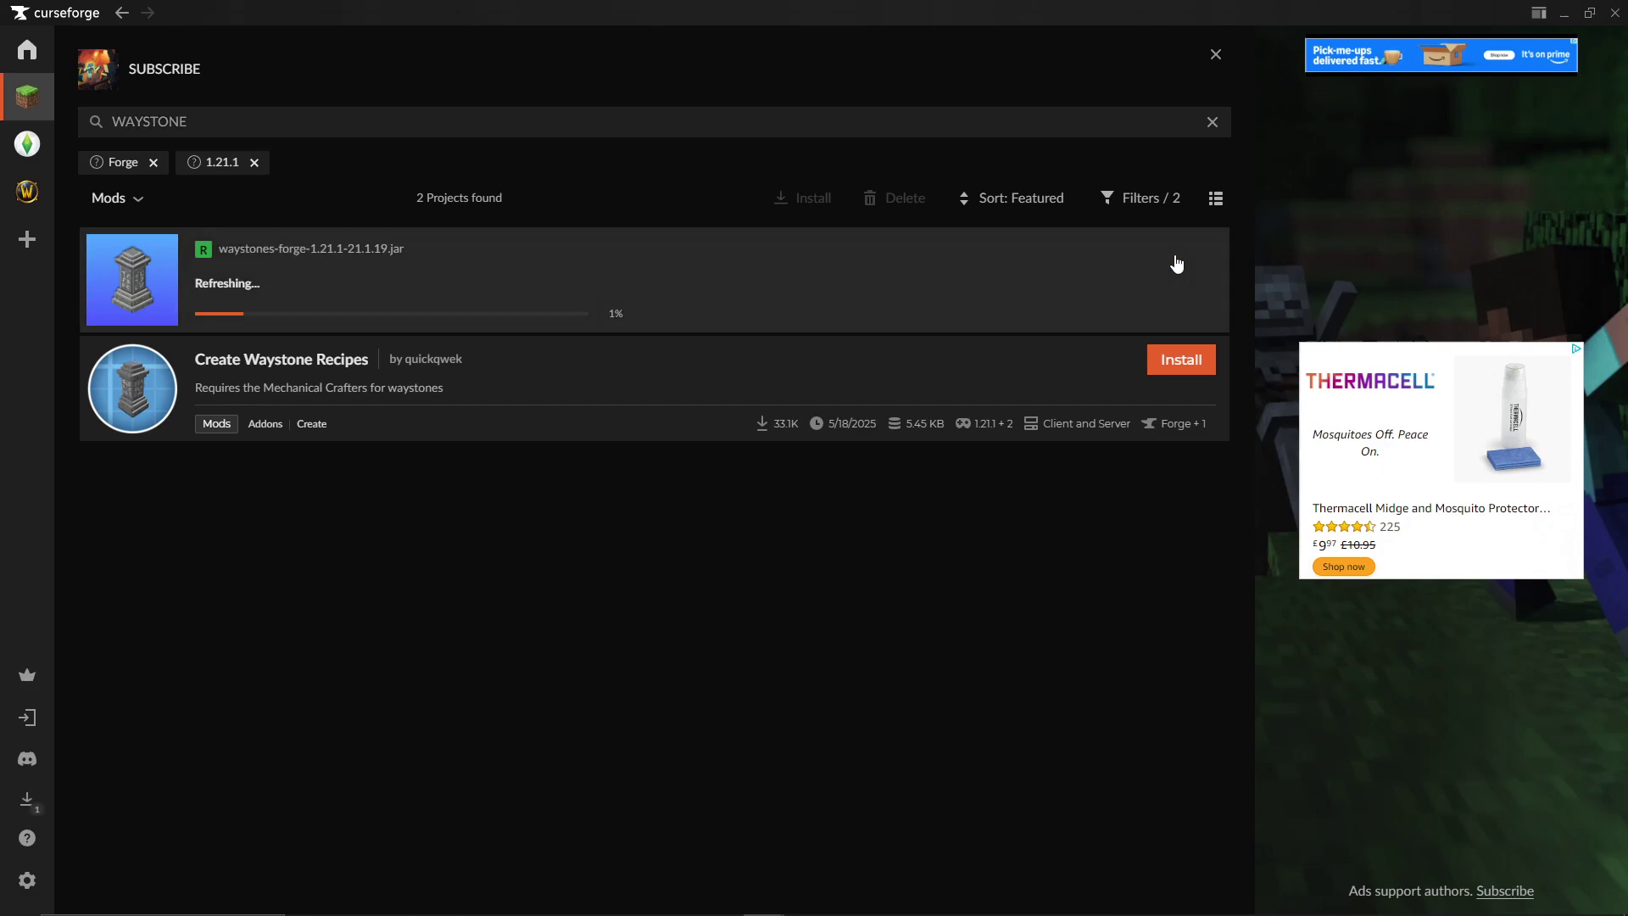
pyautogui.click(120, 14)
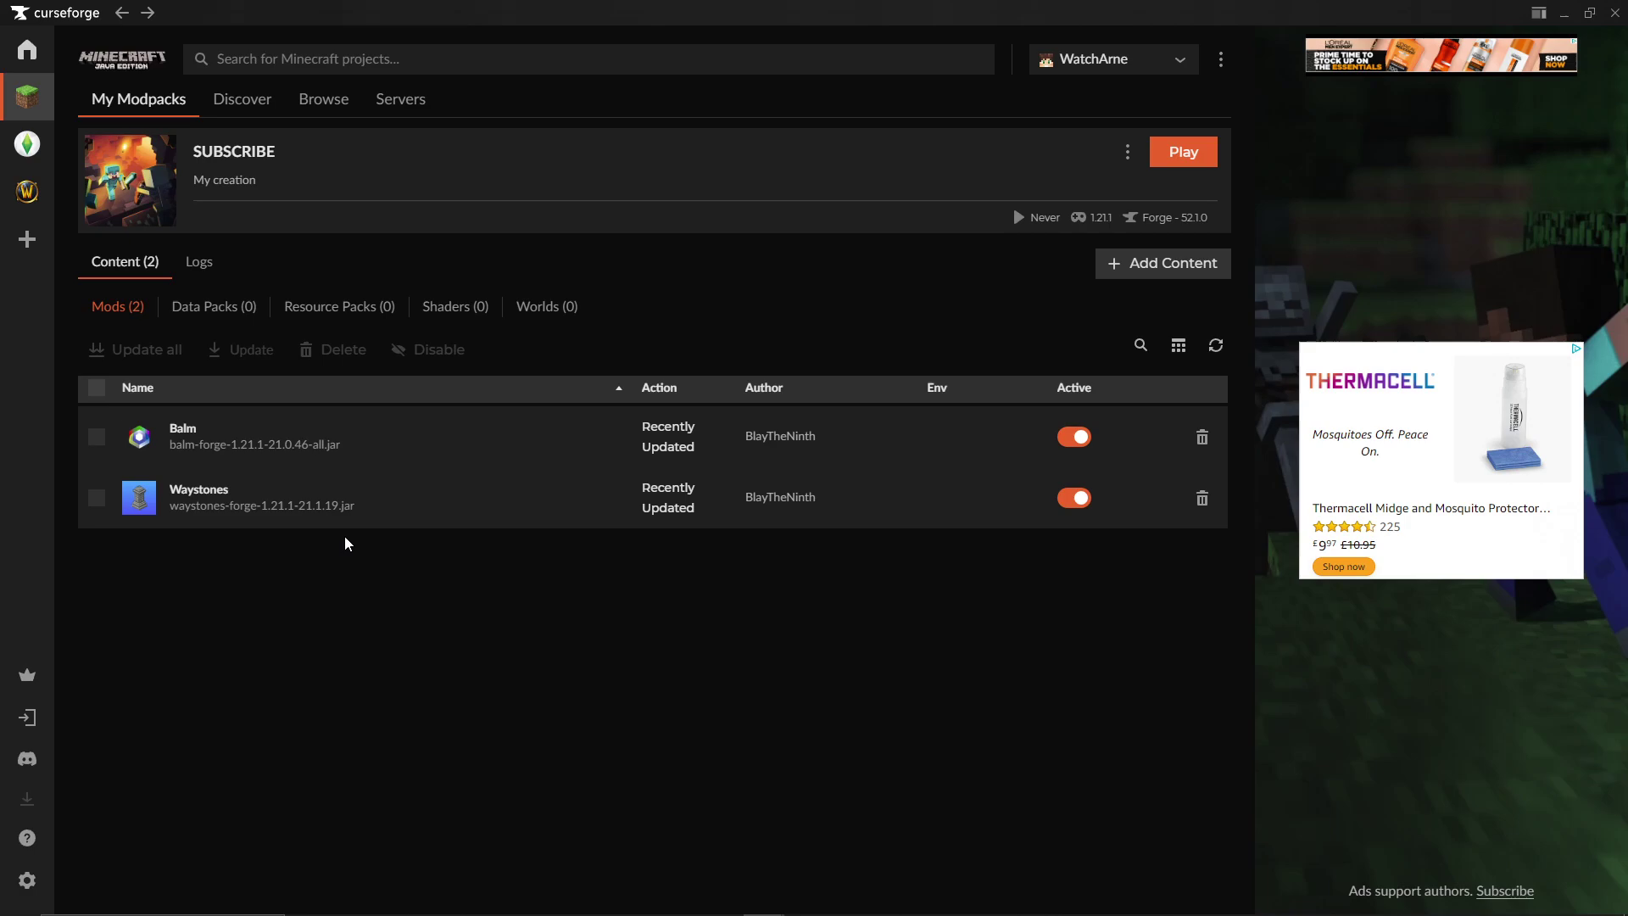
# Launch SUBSCRIBE with Play and select the Aternos server address to copy
pyautogui.click(1179, 161)
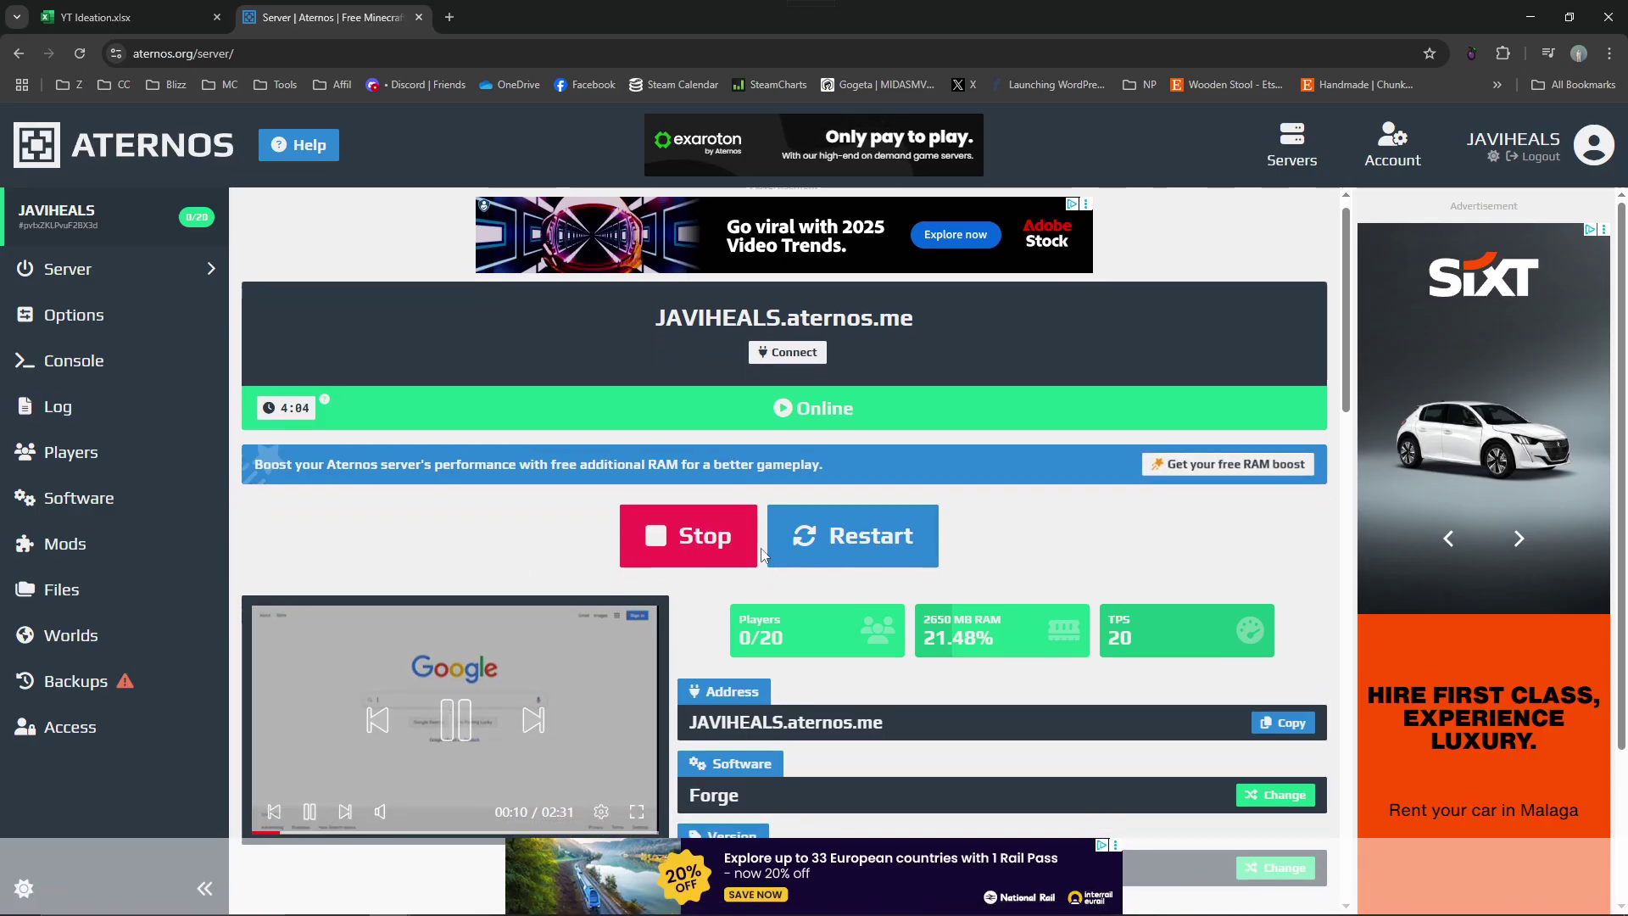
pyautogui.scroll(-2, 761, 555)
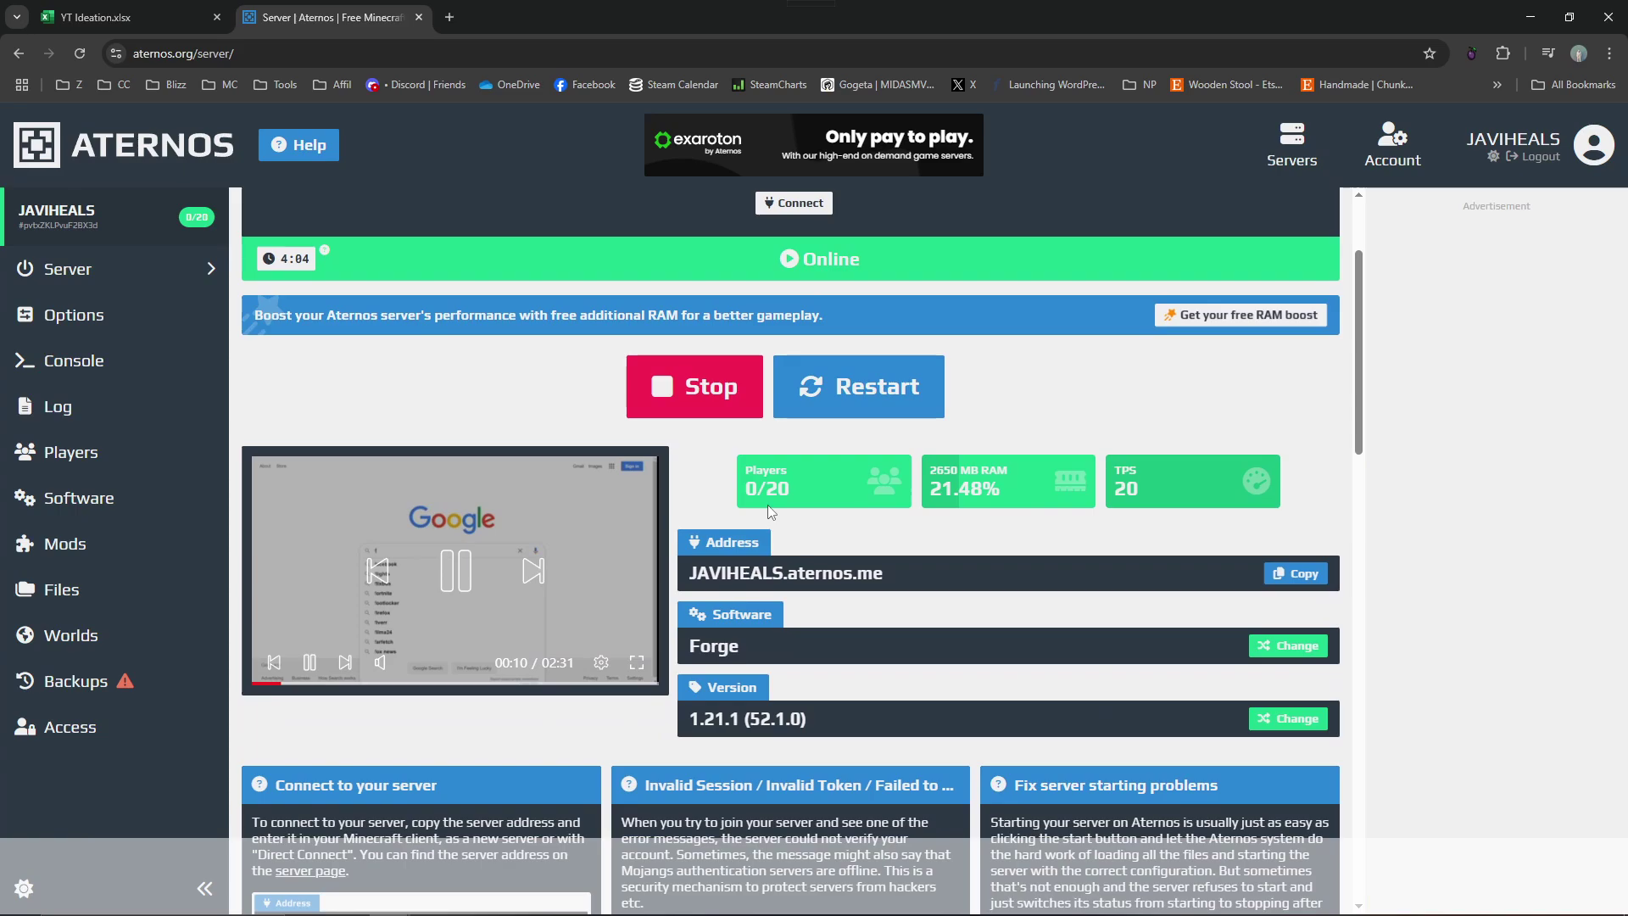
pyautogui.click(751, 573)
pyautogui.hotkey('ctrl', 'c')
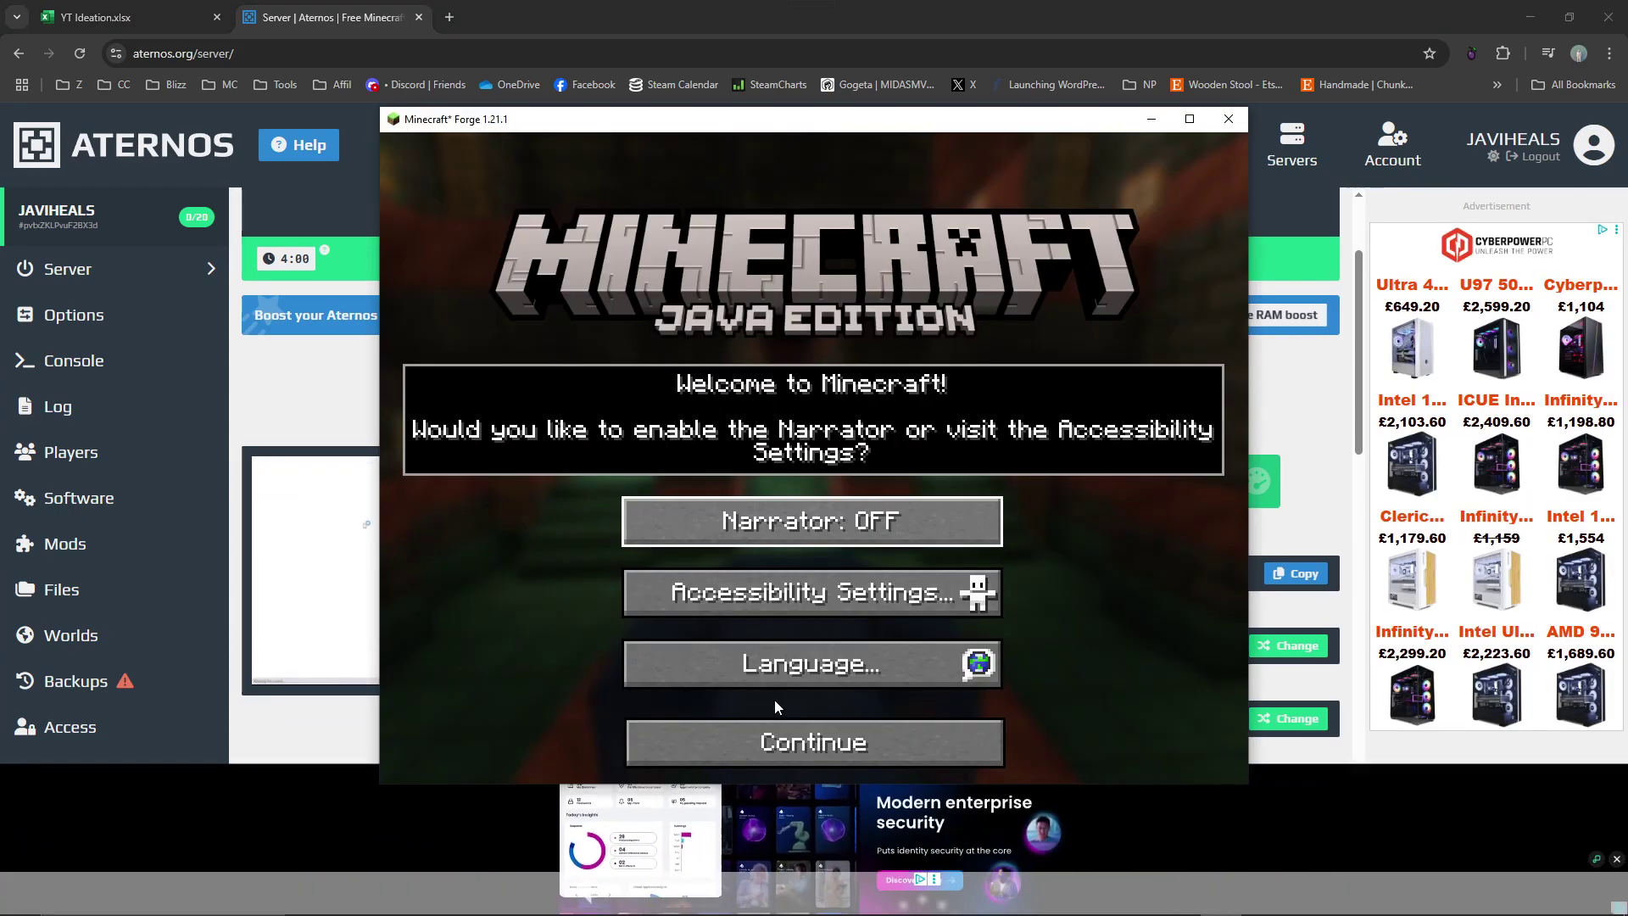
# Open Multiplayer, skip the warning, and add the Aternos server using the pasted address
pyautogui.click(767, 730)
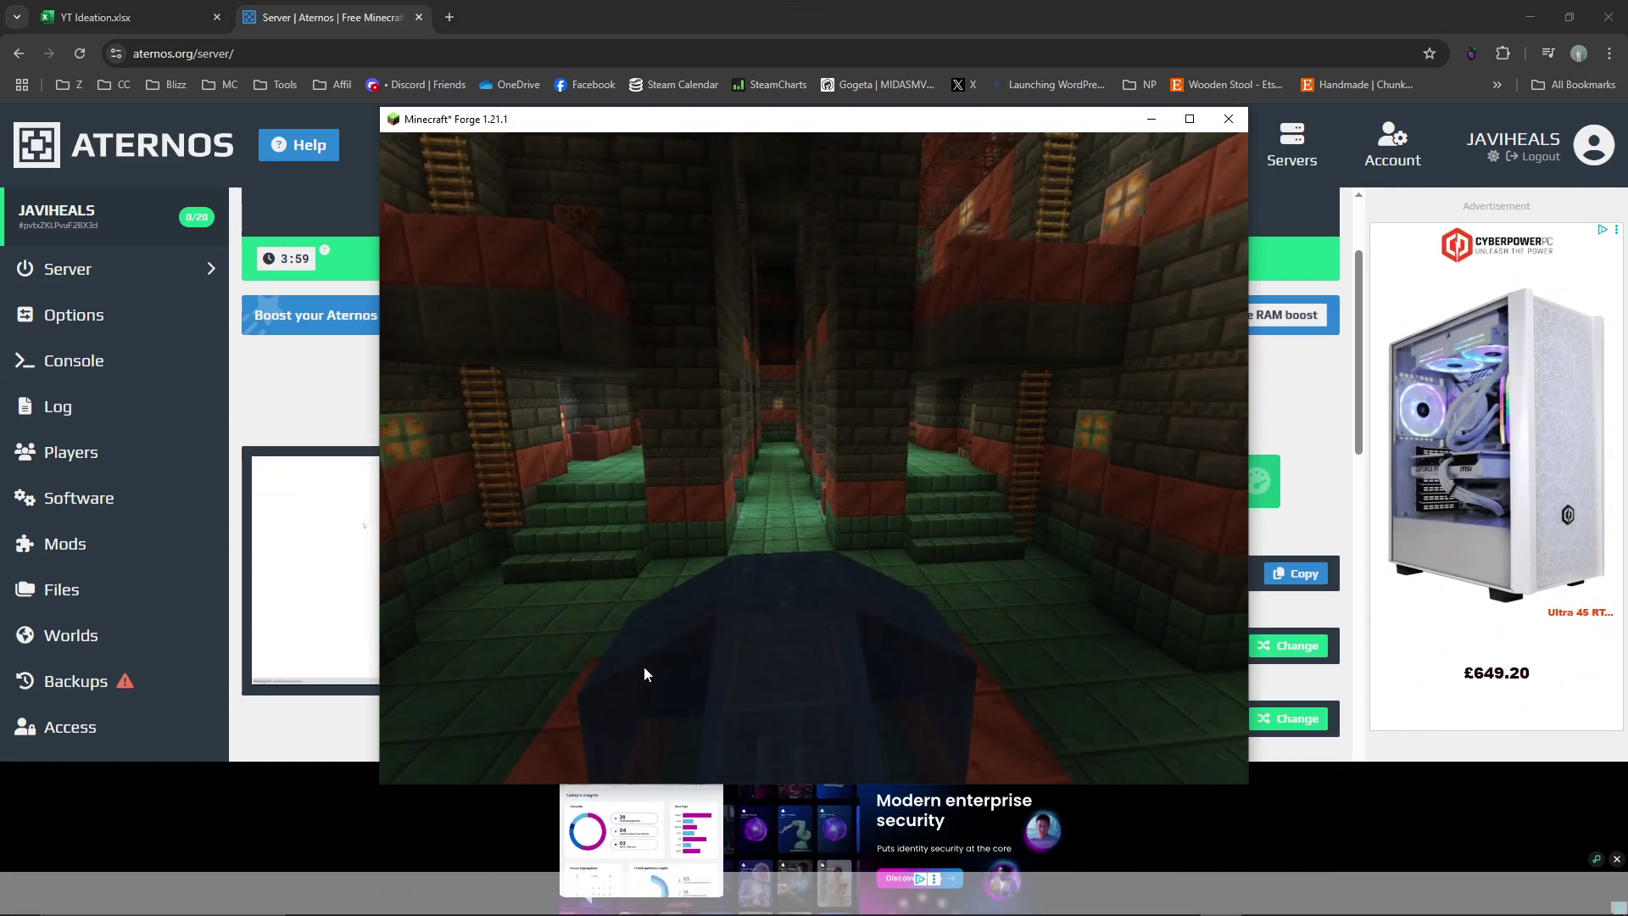
pyautogui.click(804, 593)
pyautogui.click(614, 562)
pyautogui.click(618, 633)
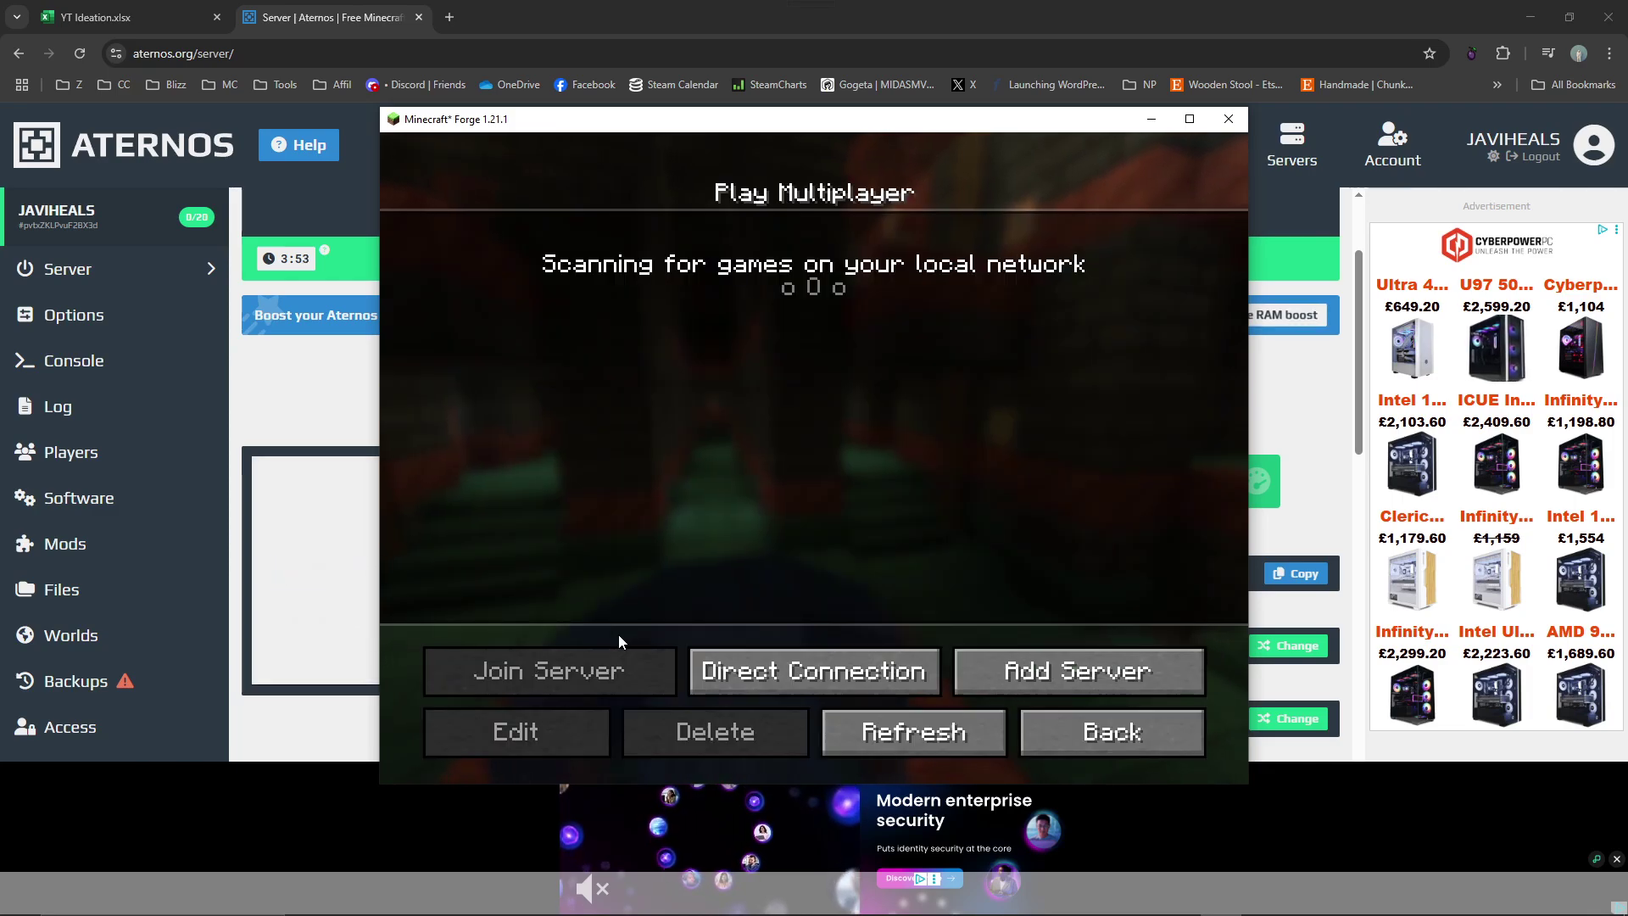
pyautogui.click(1076, 669)
pyautogui.hotkey('ctrl', 'v')
pyautogui.click(676, 447)
pyautogui.write('JAVIHEALS.aternos.me')
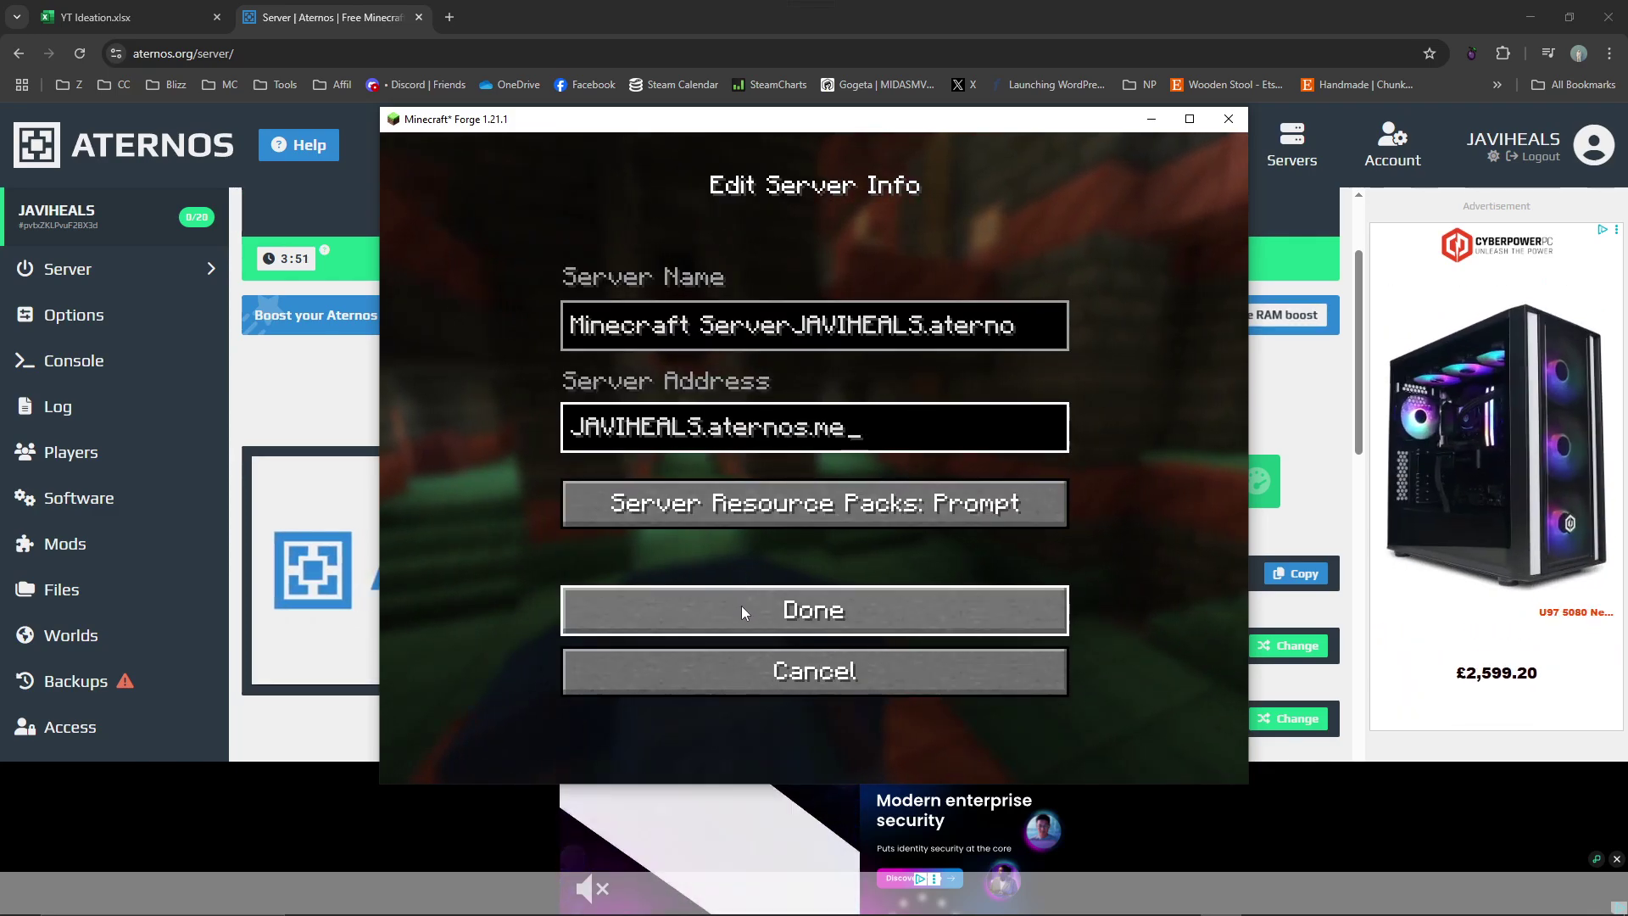
pyautogui.click(741, 606)
# Select the new server entry, return to the title screen, and quit Minecraft
pyautogui.click(575, 256)
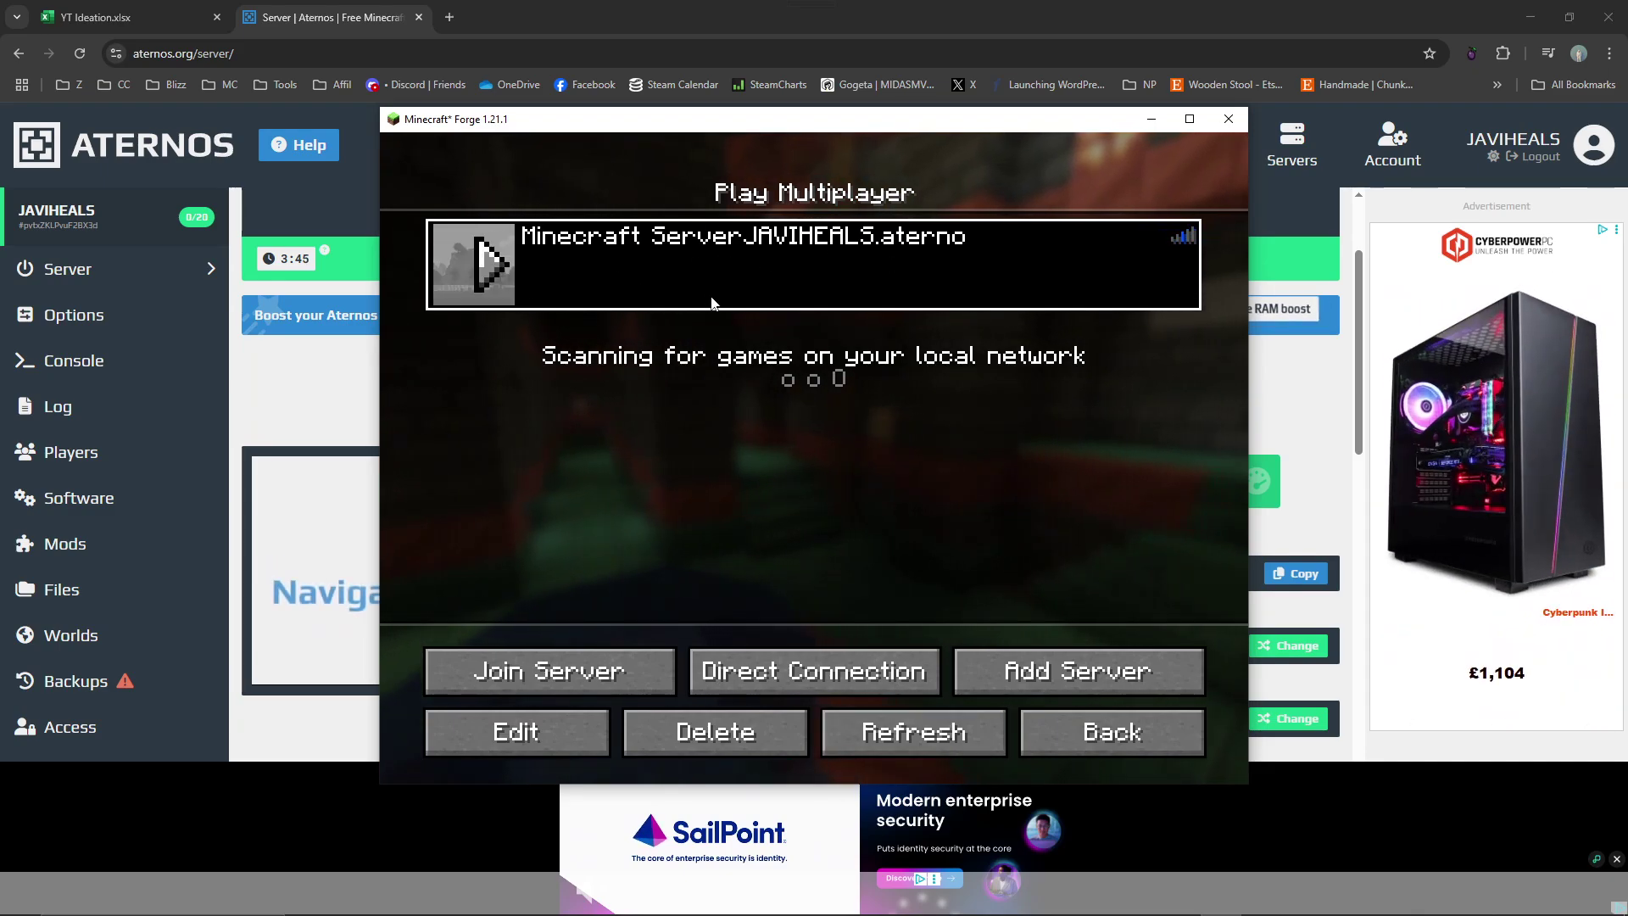
pyautogui.click(1109, 722)
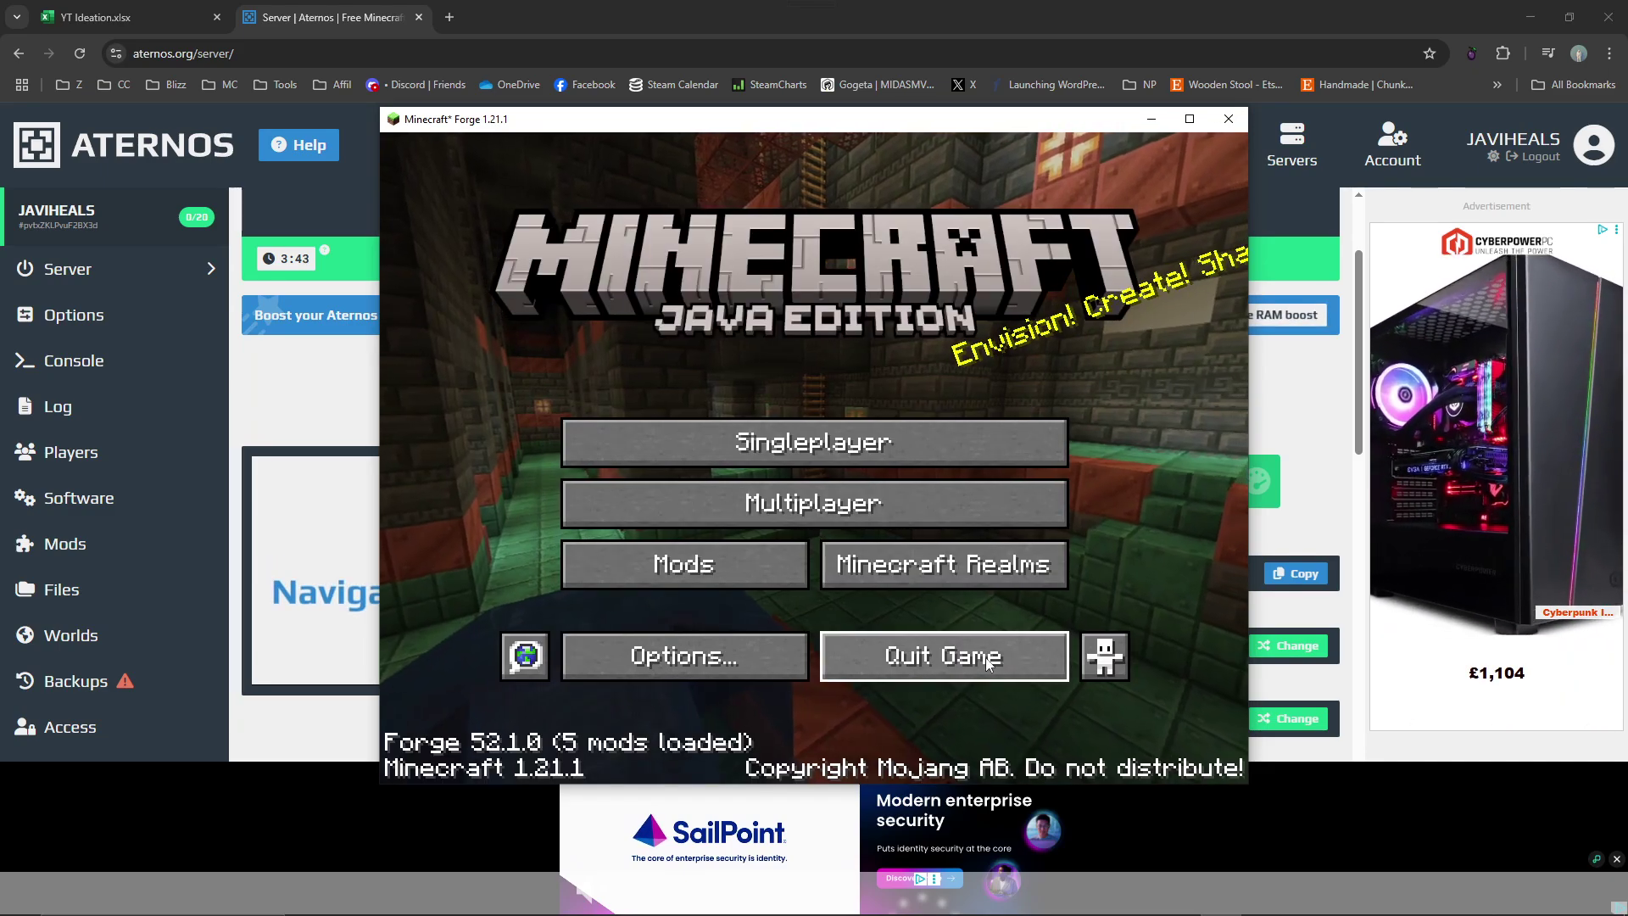
pyautogui.click(958, 658)
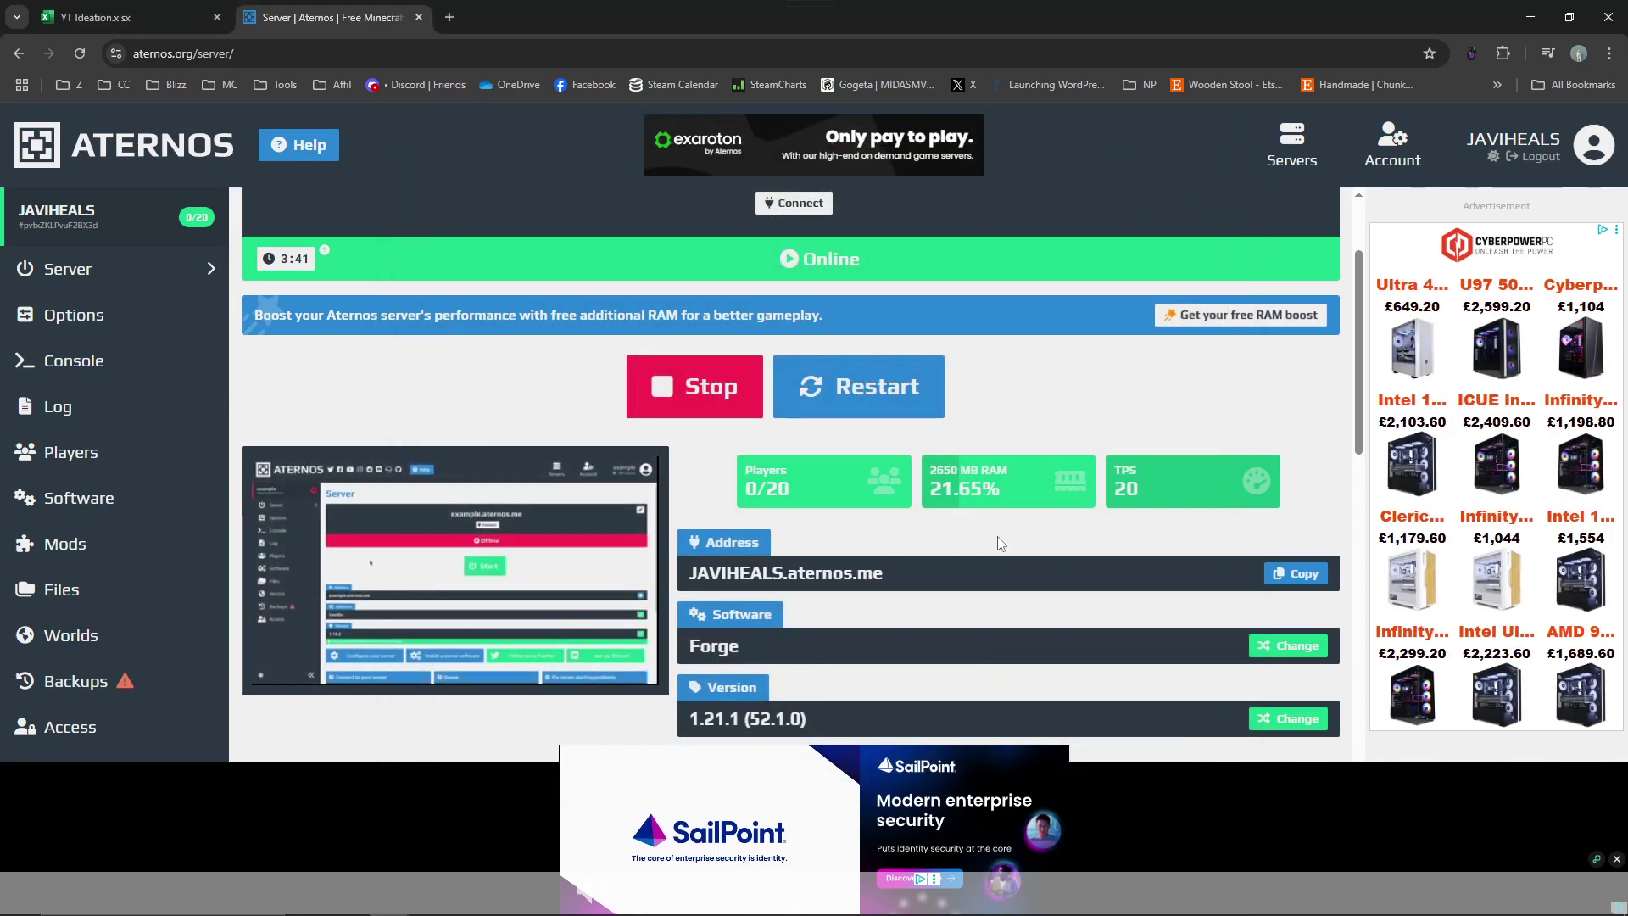